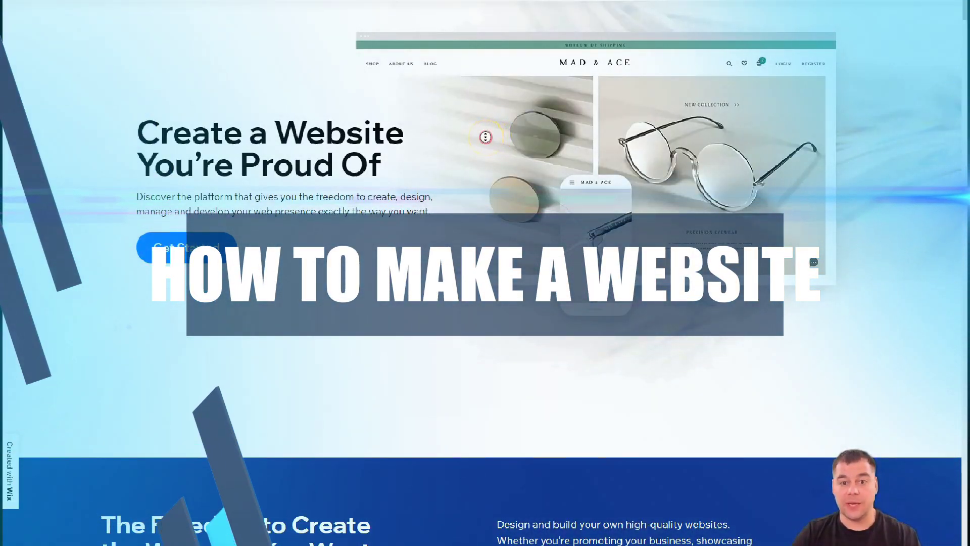
Step: Start a new site from My Sites and choose Other as the website type
scroll(483, 168, down, 2)
scroll(483, 168, down, 10)
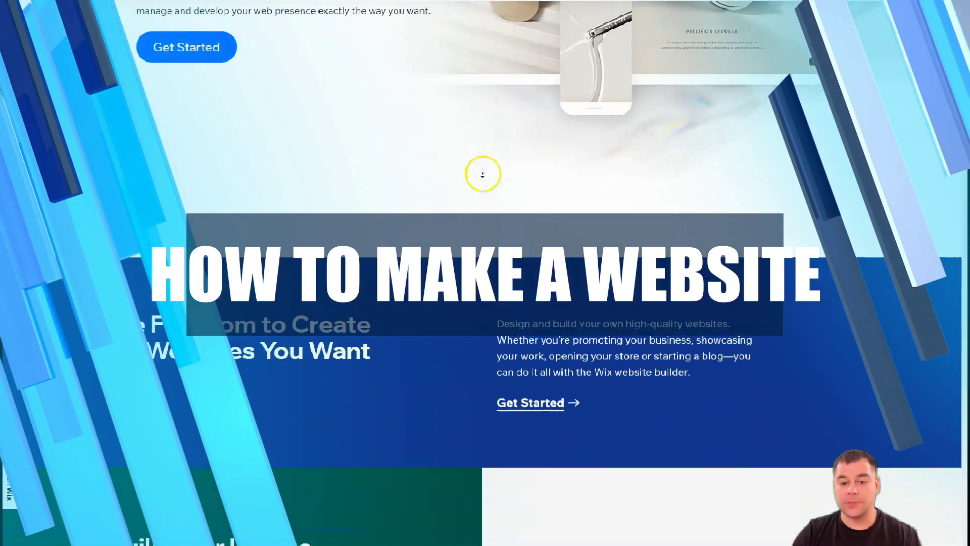
scroll(483, 175, down, 10)
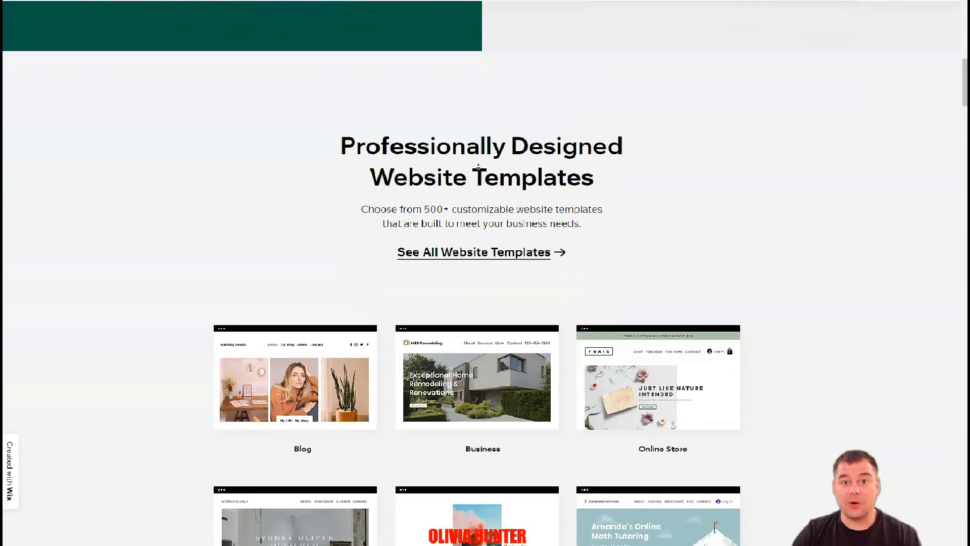
scroll(478, 172, down, 9)
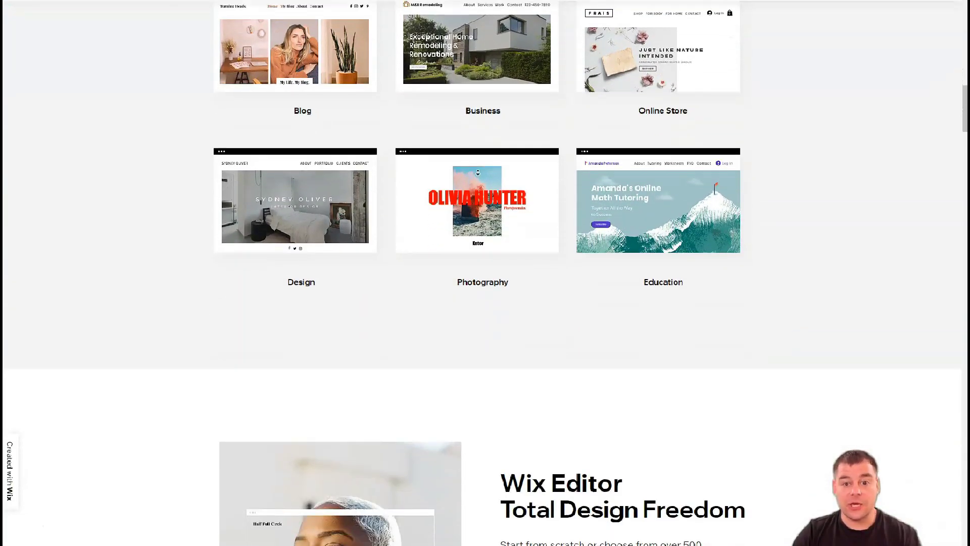
scroll(478, 173, down, 4)
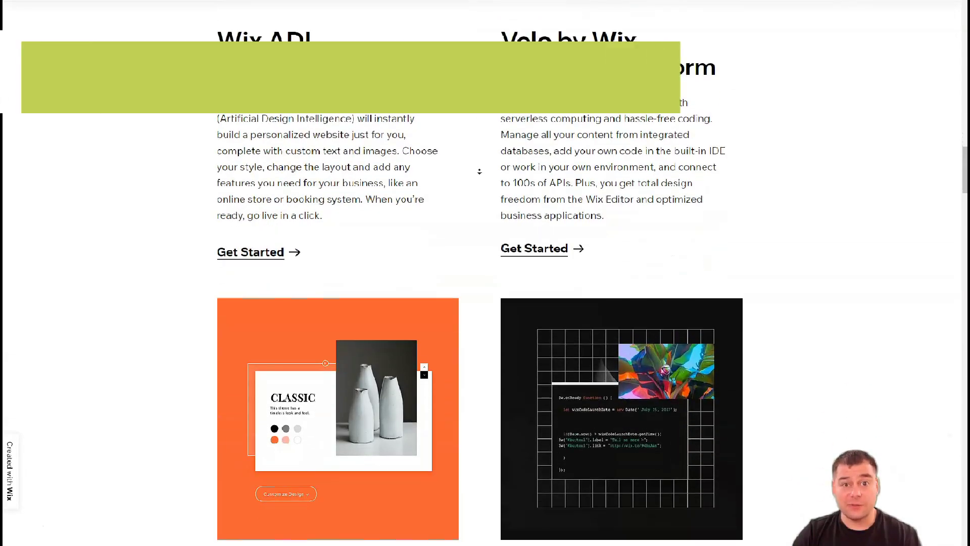
scroll(479, 172, down, 9)
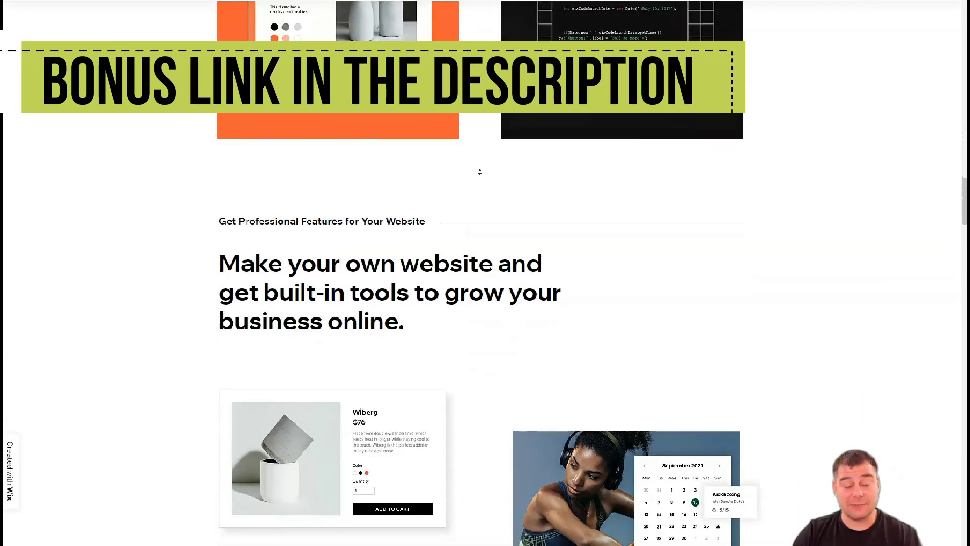
scroll(480, 171, down, 8)
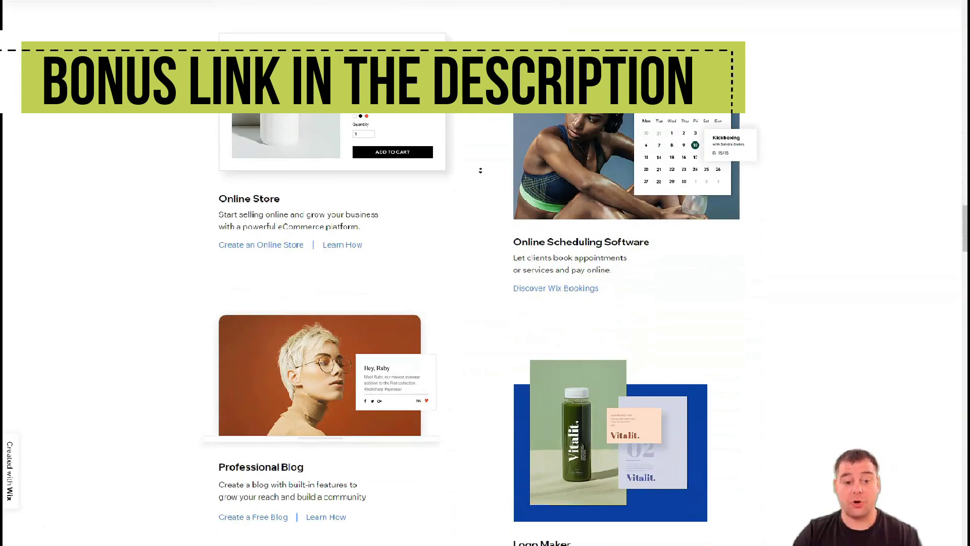
scroll(481, 170, down, 8)
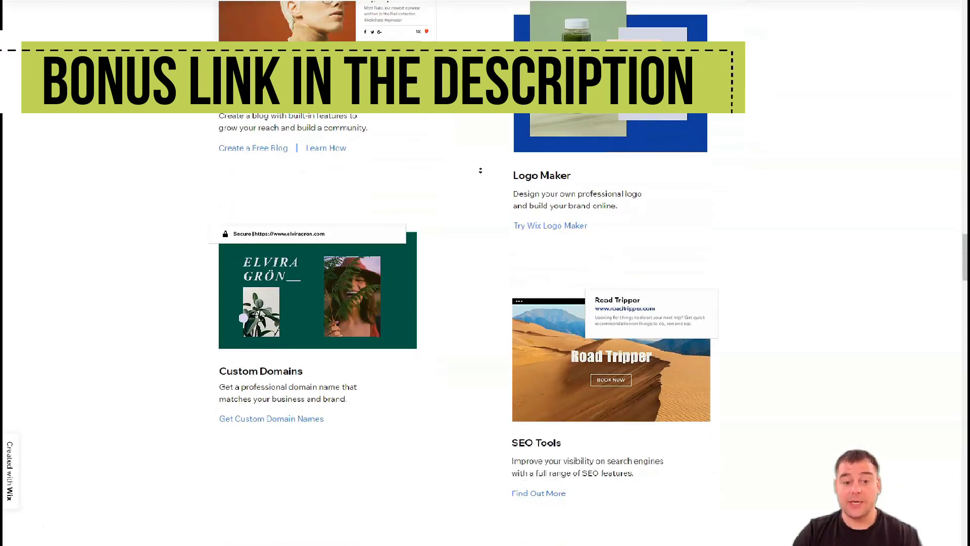
scroll(481, 170, down, 8)
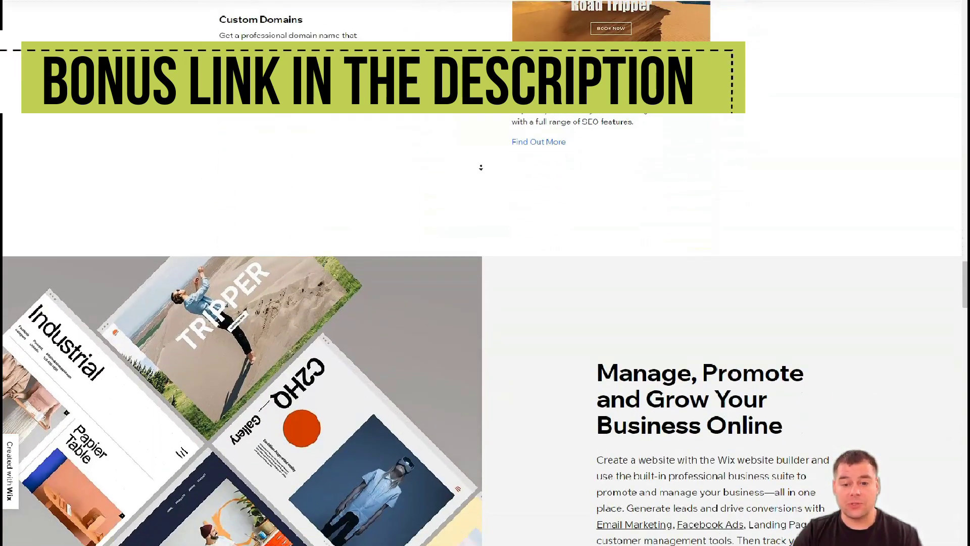
scroll(481, 168, down, 6)
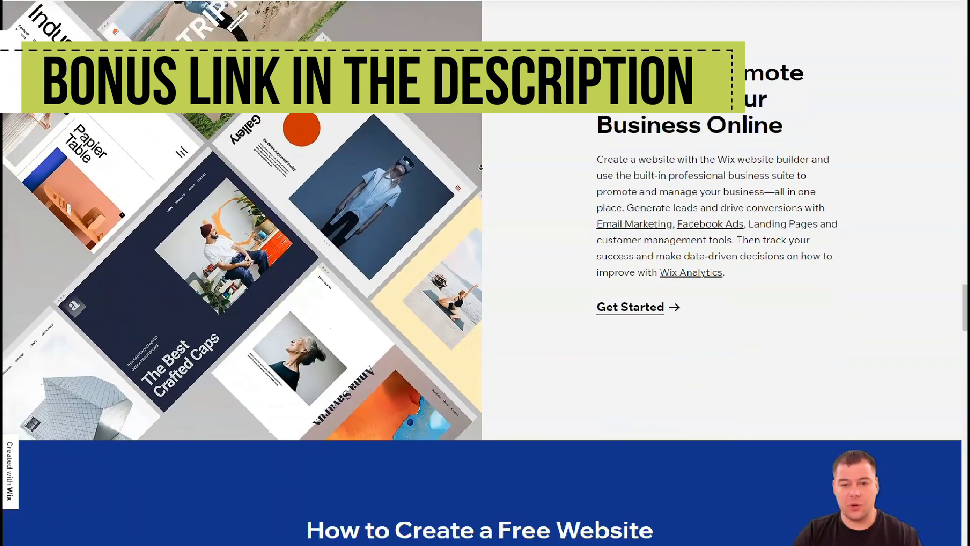
scroll(481, 168, down, 6)
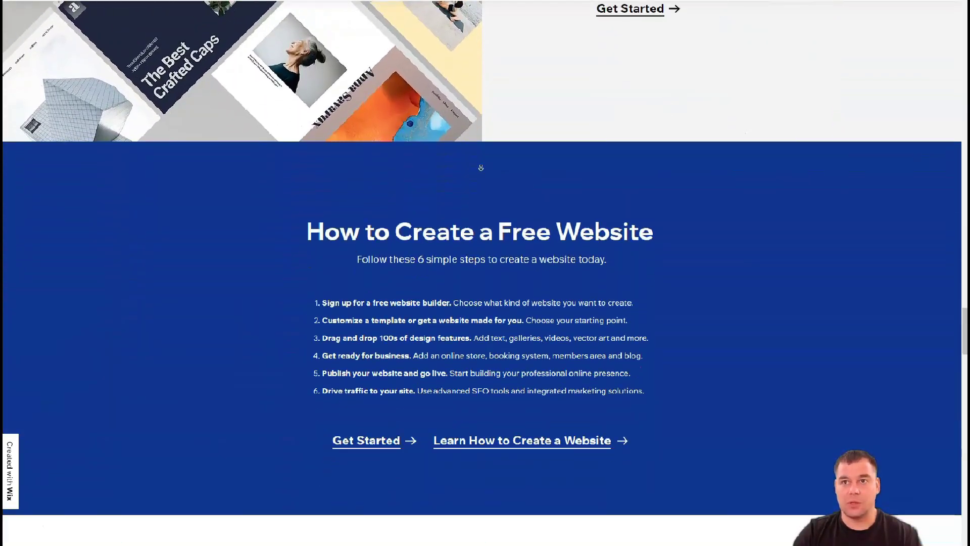
scroll(480, 168, down, 6)
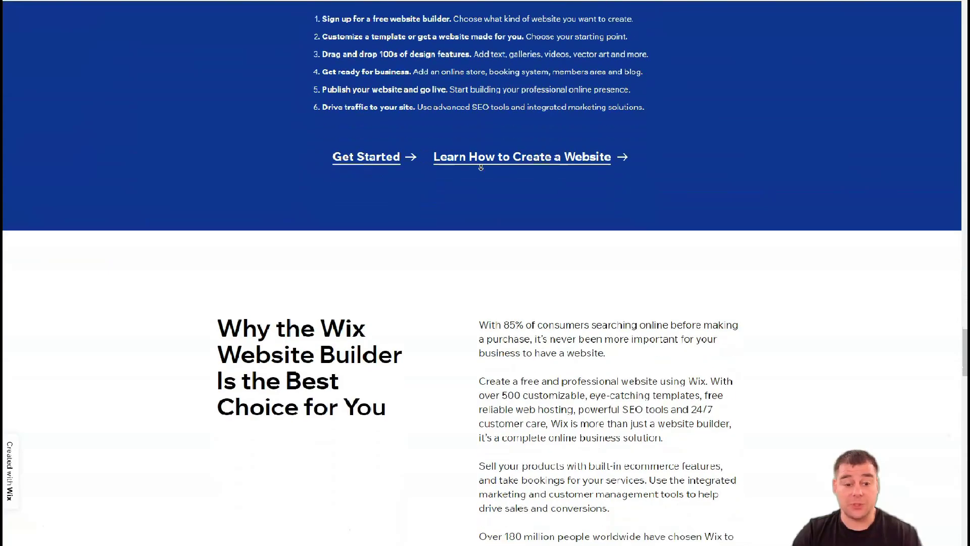
scroll(481, 167, down, 6)
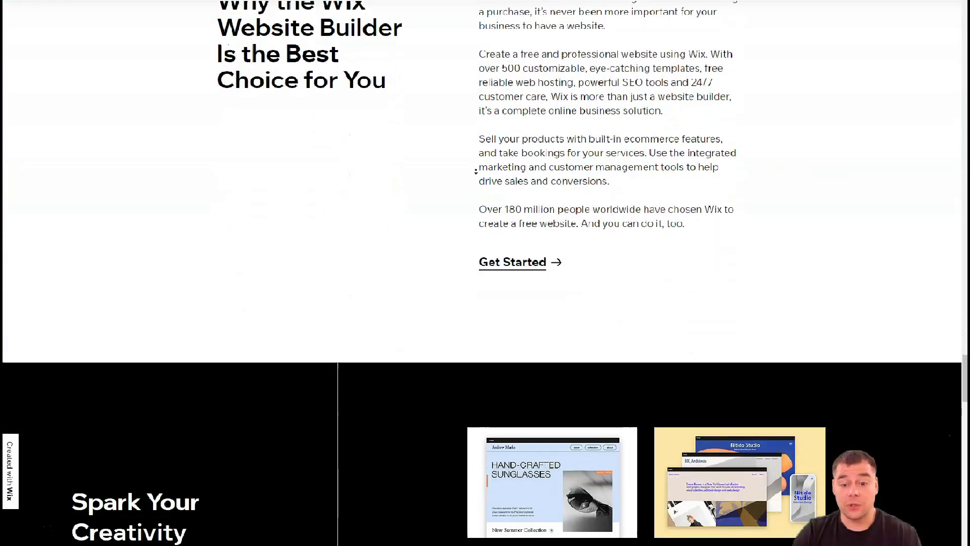
scroll(476, 172, down, 8)
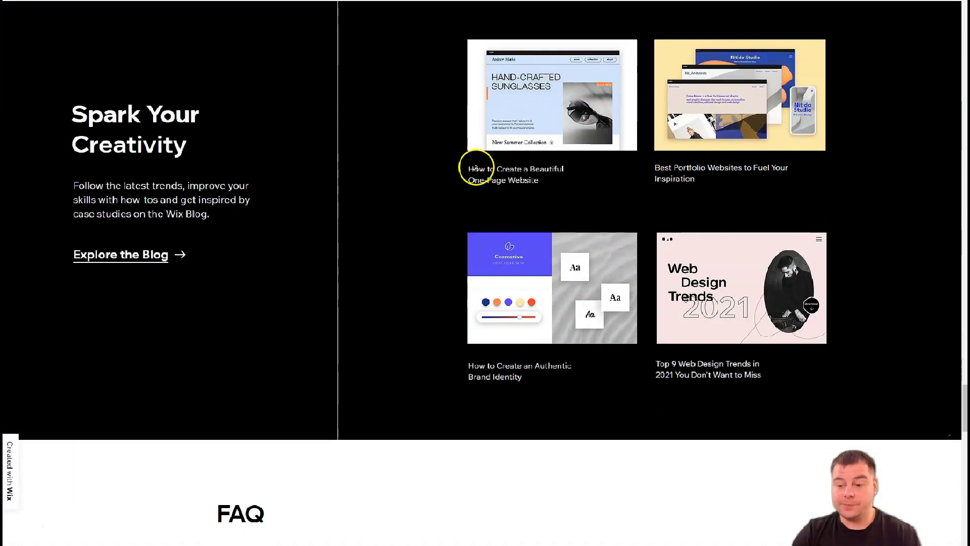
scroll(476, 172, down, 8)
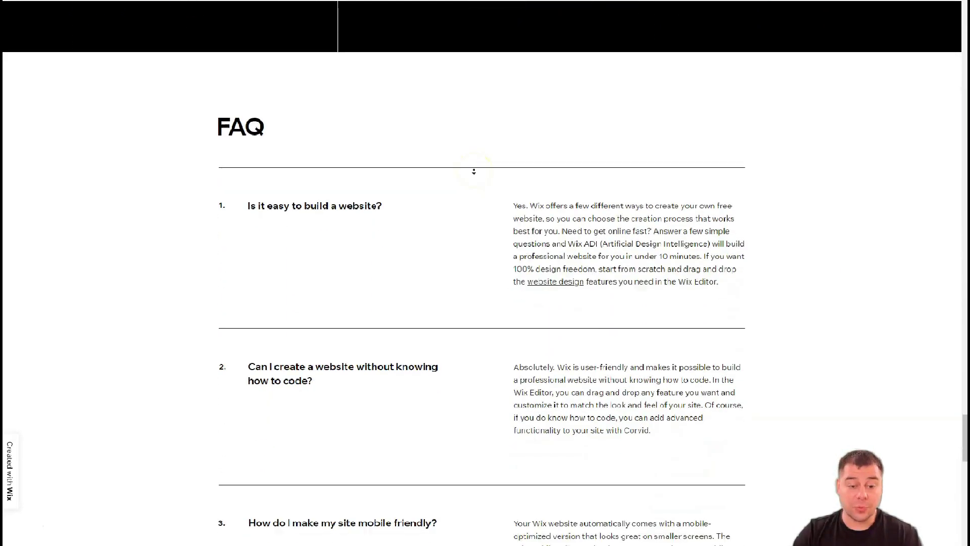
scroll(474, 172, down, 2)
scroll(474, 172, down, 2)
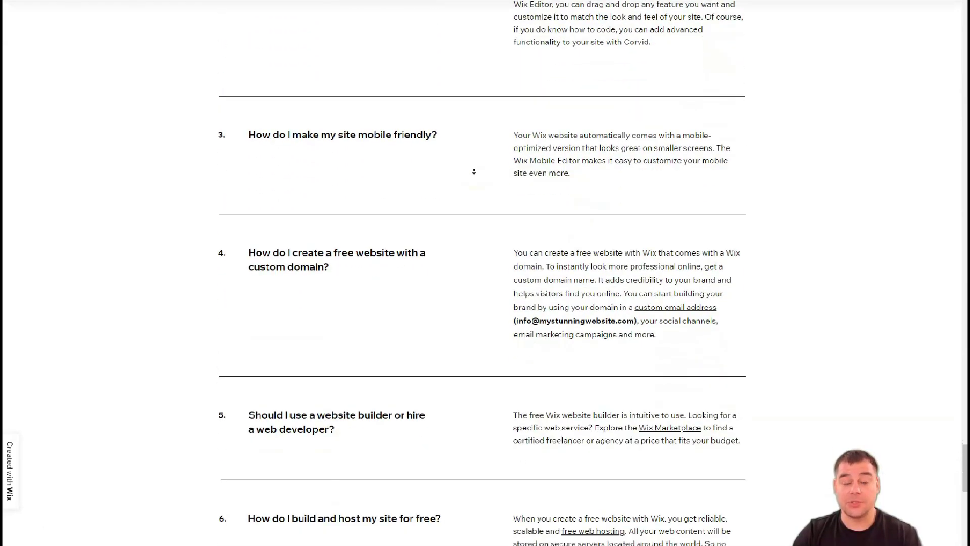
scroll(474, 172, down, 7)
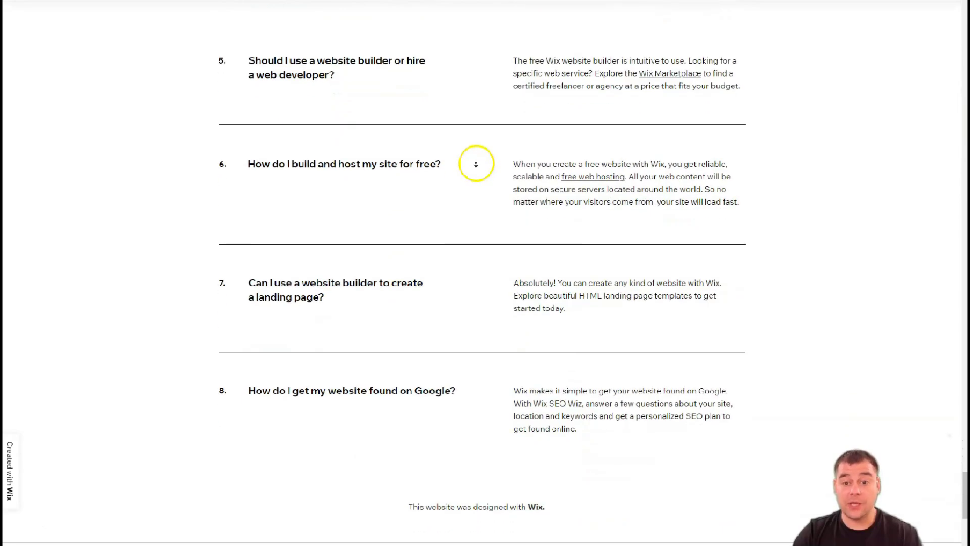
scroll(475, 134, up, 2)
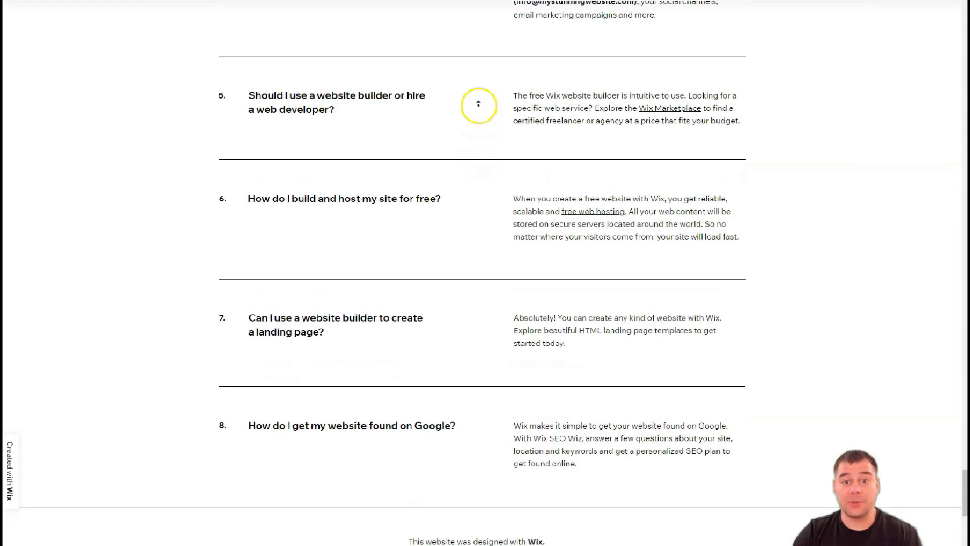
scroll(478, 104, up, 2)
scroll(478, 104, up, 4)
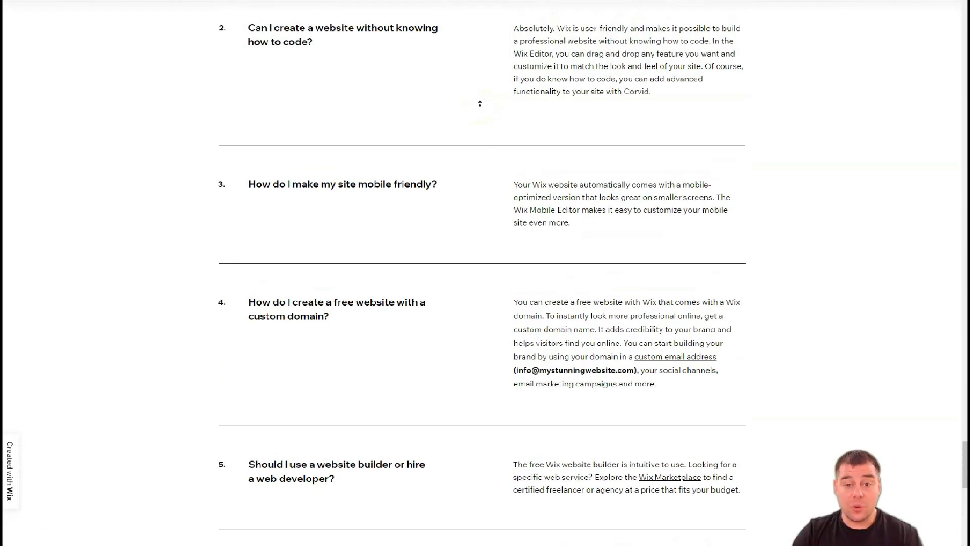
scroll(479, 104, up, 2)
scroll(480, 103, up, 8)
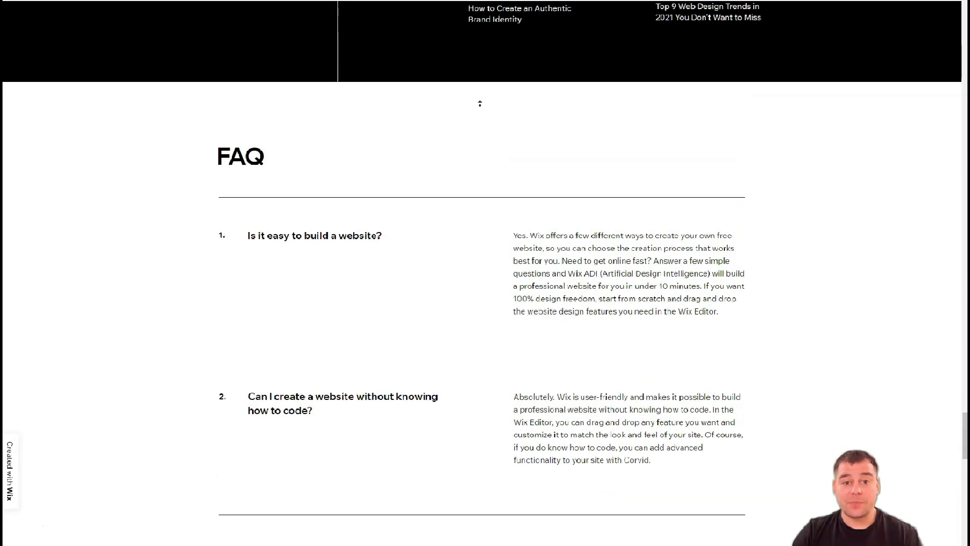
scroll(480, 100, up, 11)
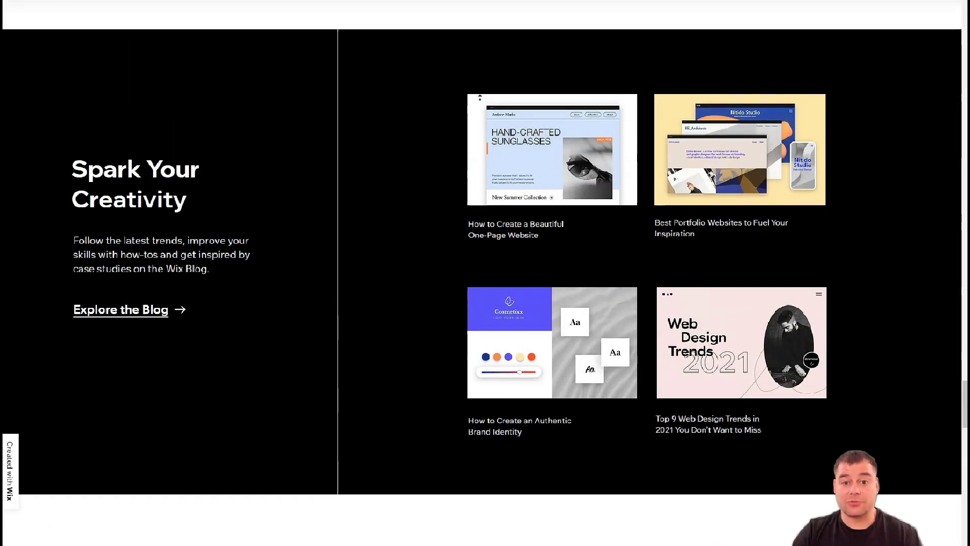
scroll(473, 88, up, 16)
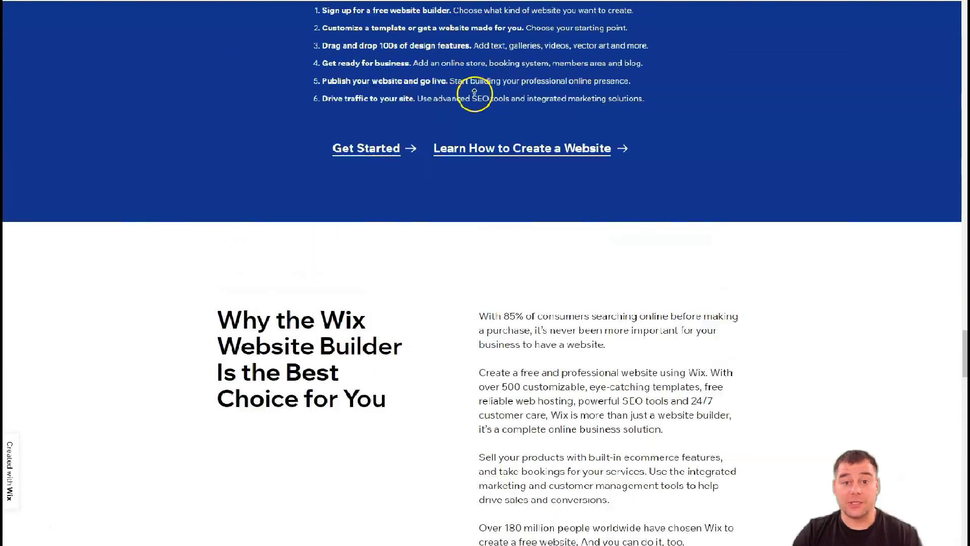
scroll(474, 90, up, 15)
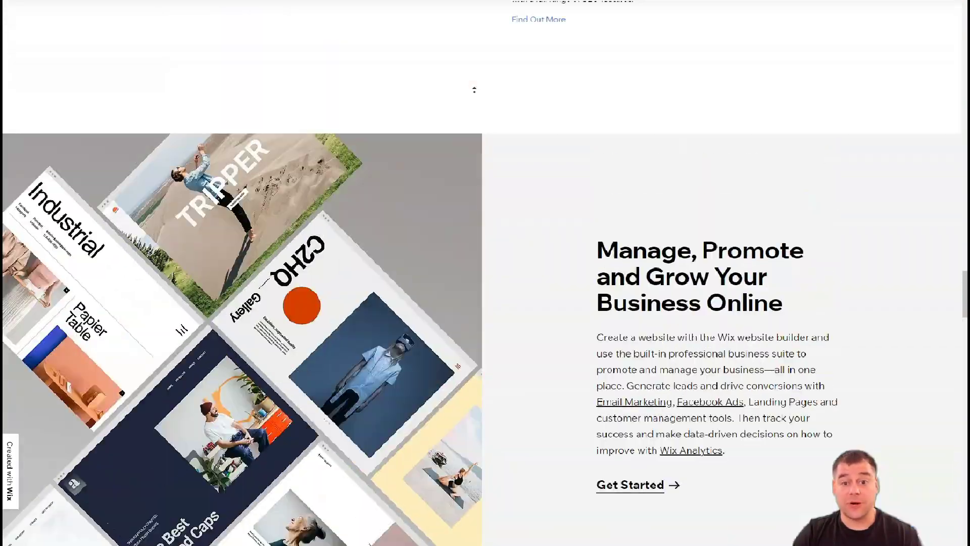
scroll(475, 88, up, 16)
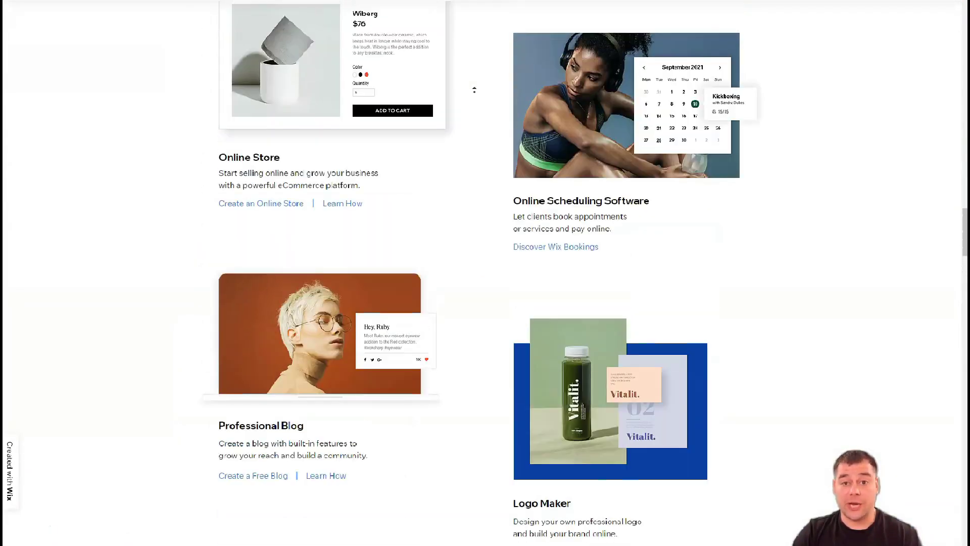
scroll(476, 88, up, 16)
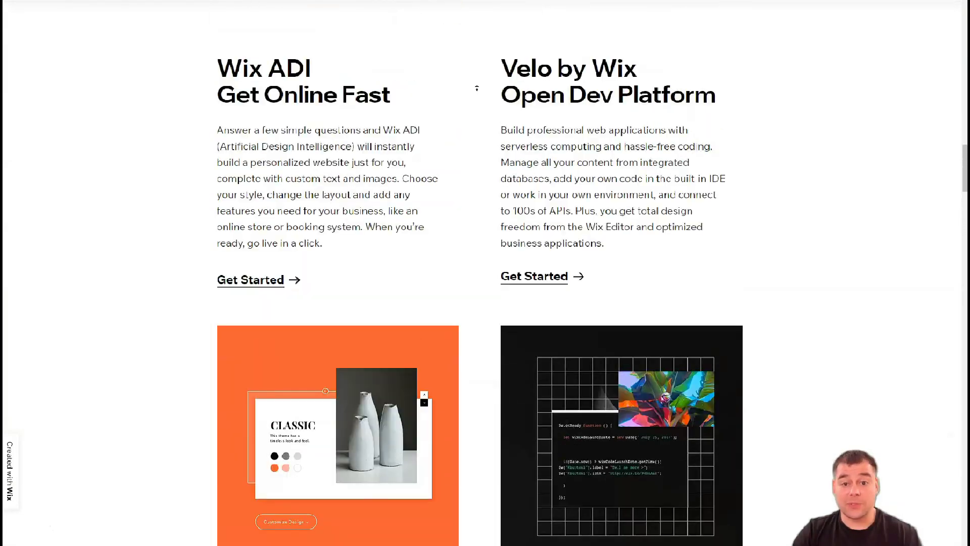
scroll(482, 75, up, 20)
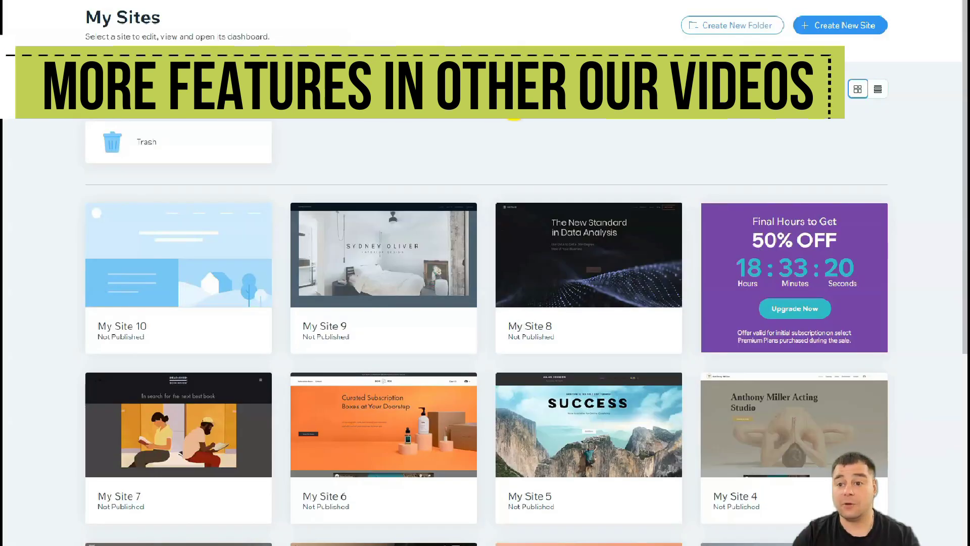
click(826, 29)
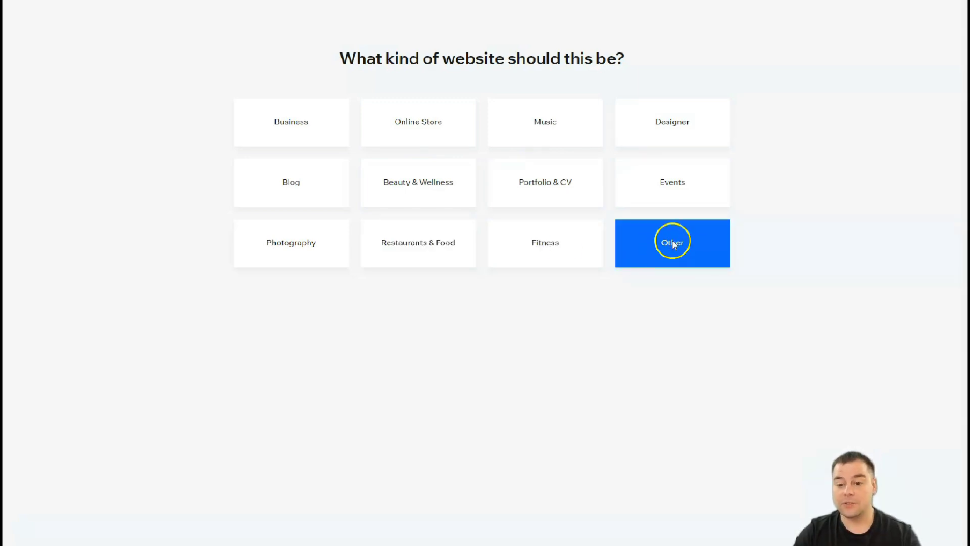
click(672, 245)
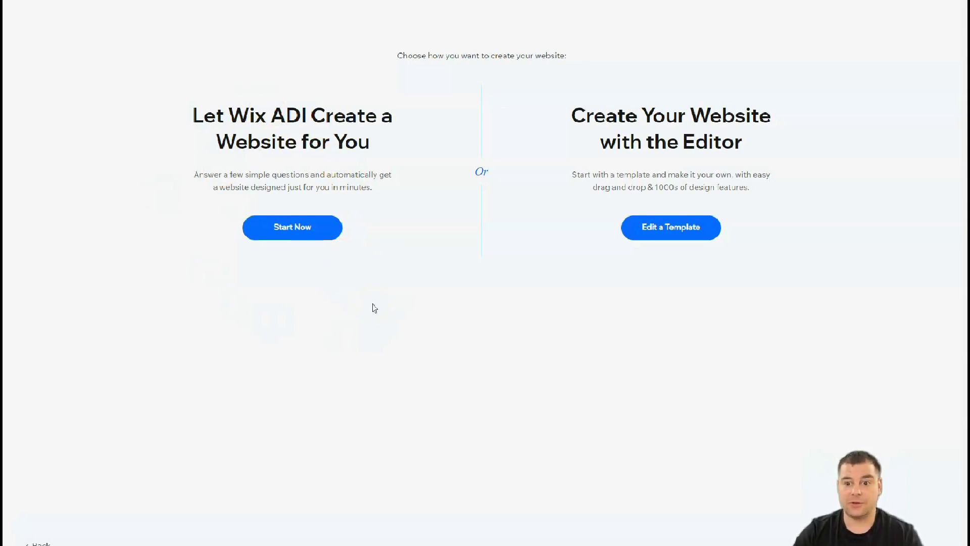
Step: Start from a template in the Editor and browse the Business & Services, Store, Creative and Blog categories
click(680, 231)
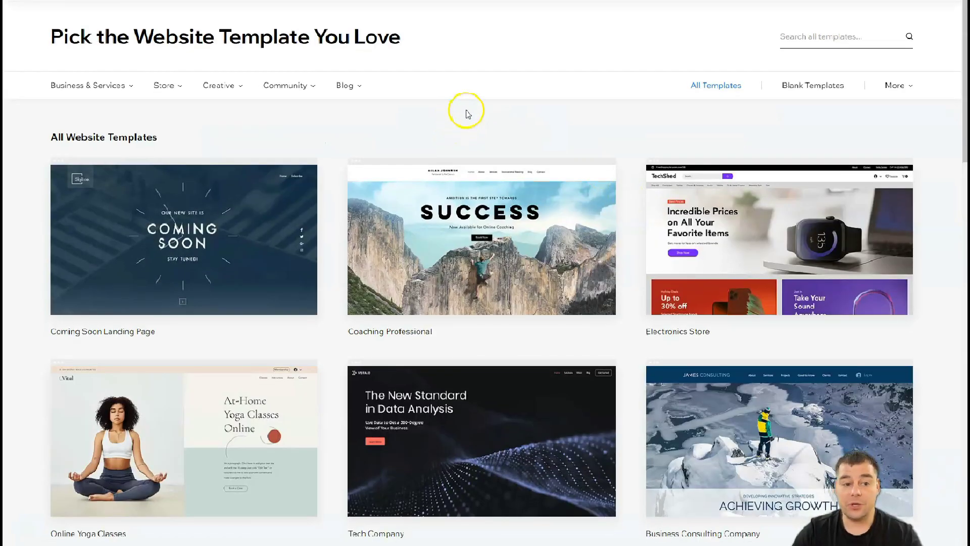
mouse_move(128, 84)
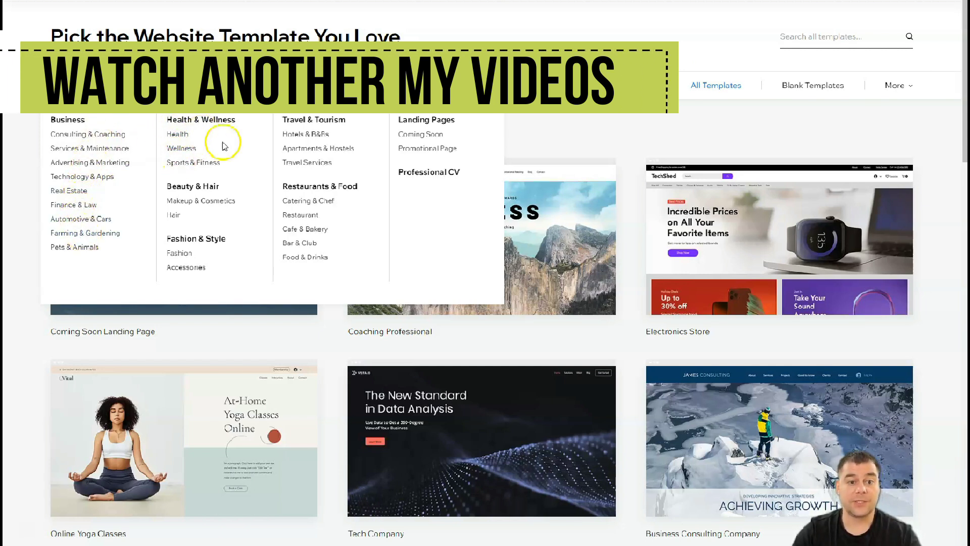
mouse_move(172, 85)
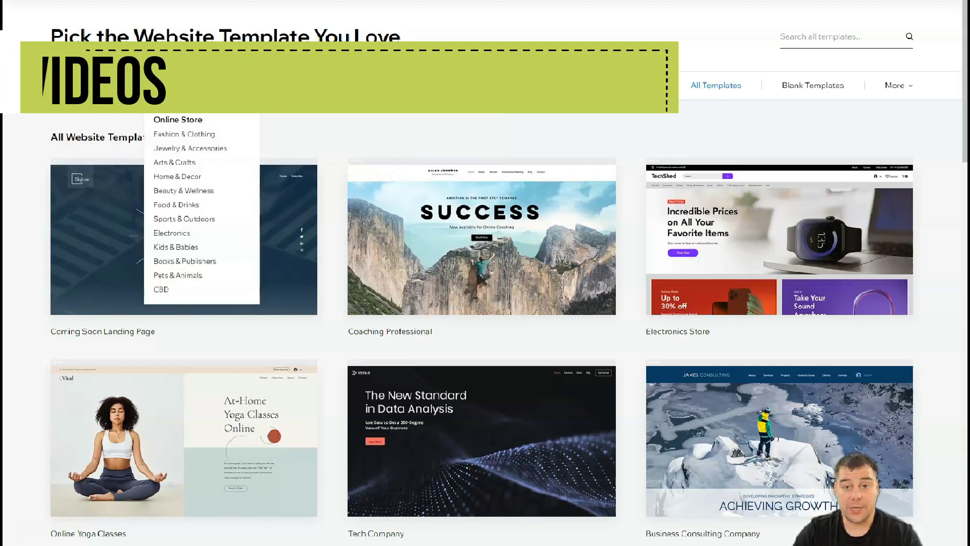
mouse_move(236, 92)
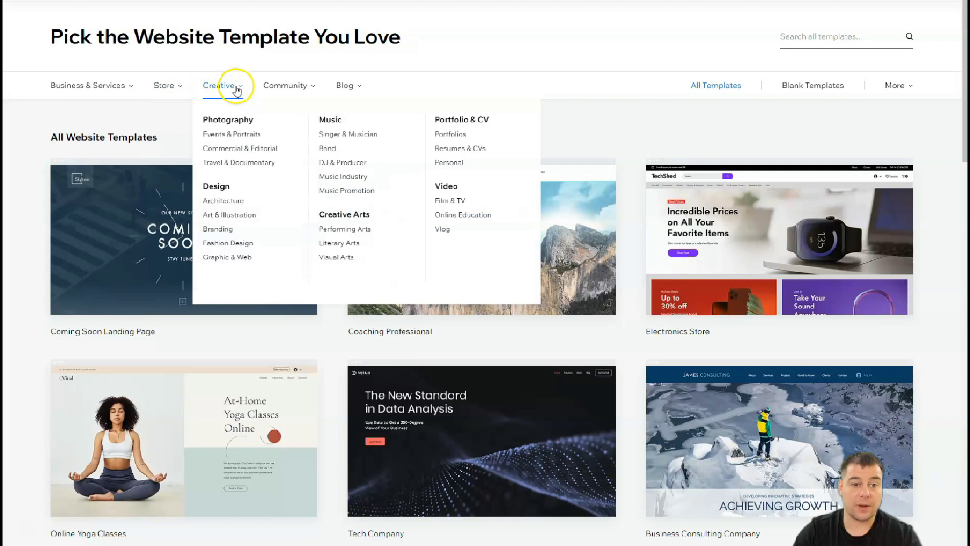
mouse_move(292, 90)
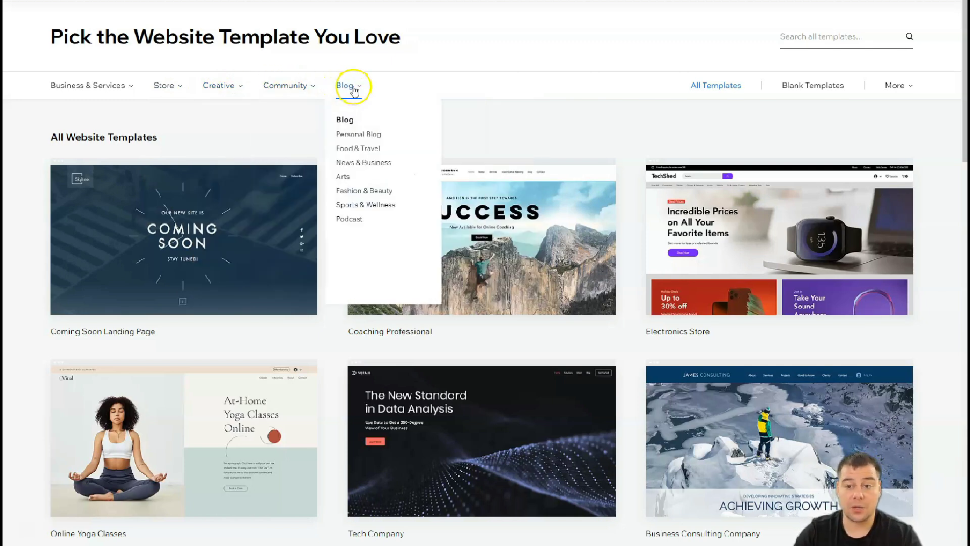
Step: Filter the gallery to Blank Templates and scroll through them
click(814, 87)
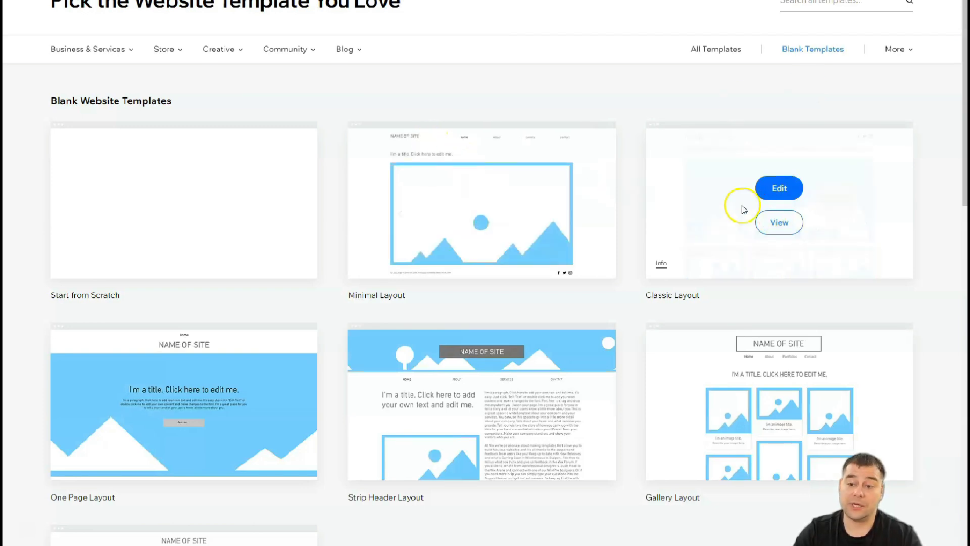
mouse_move(584, 198)
scroll(584, 199, down, 3)
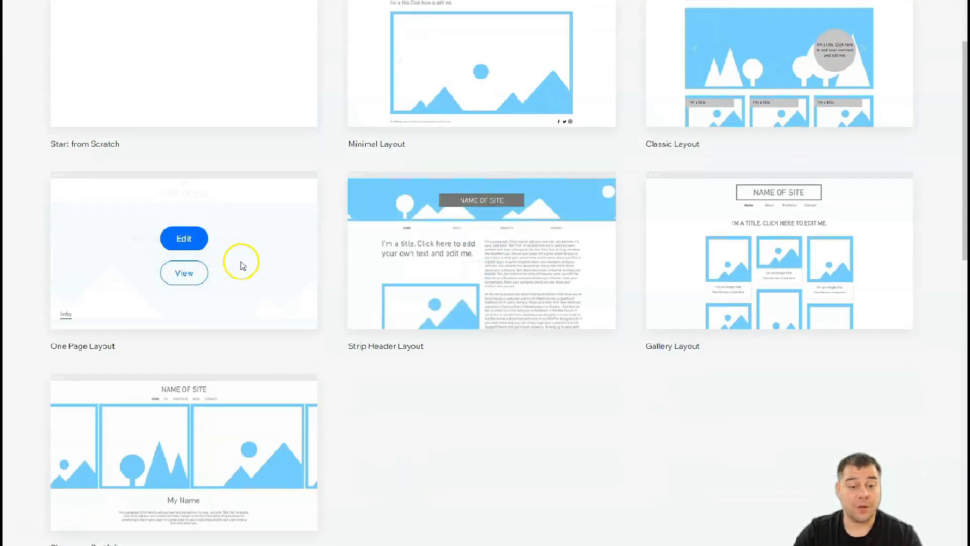
mouse_move(226, 258)
scroll(368, 225, down, 4)
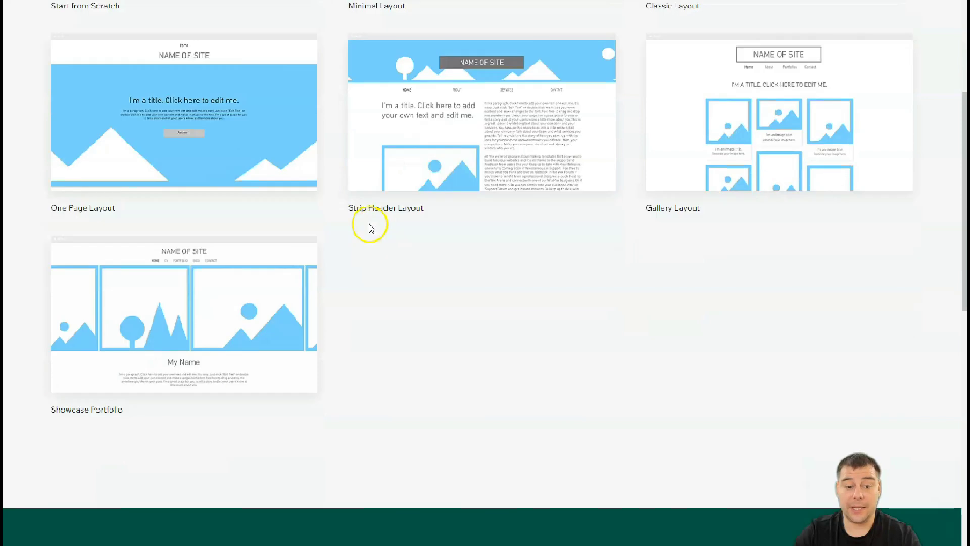
scroll(493, 247, up, 6)
scroll(493, 246, up, 2)
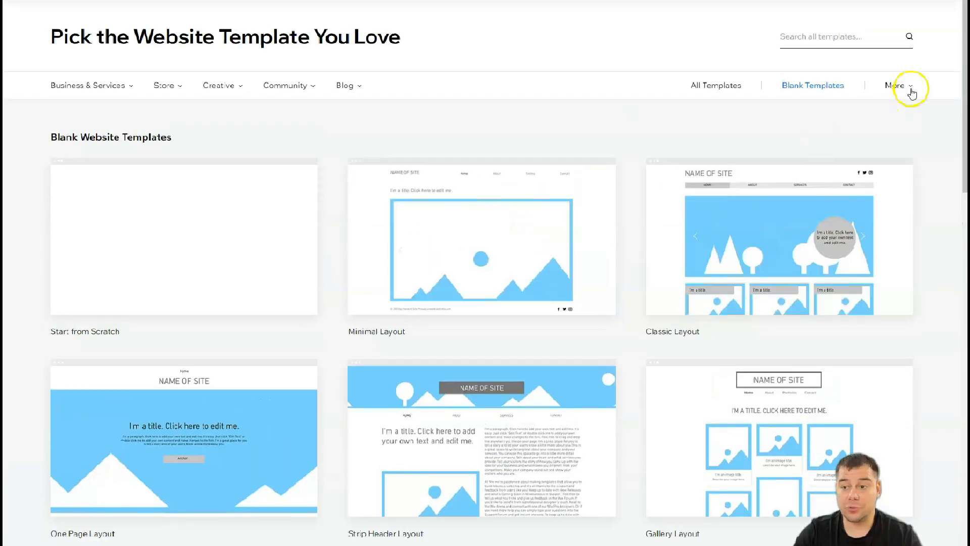
mouse_move(910, 89)
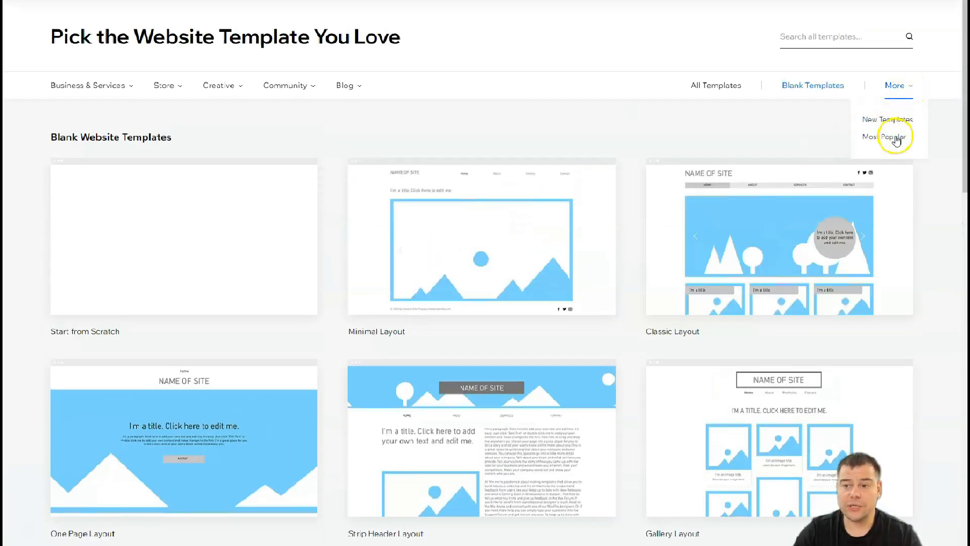
Step: Return to all templates, page through to 5 and 7, and edit the Accessories Store template
click(715, 90)
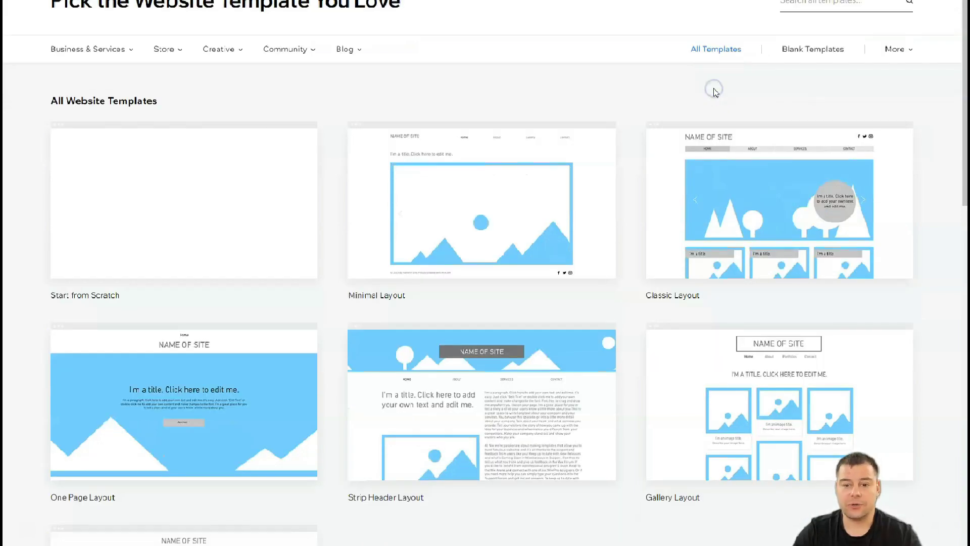
scroll(521, 305, down, 7)
scroll(521, 304, down, 6)
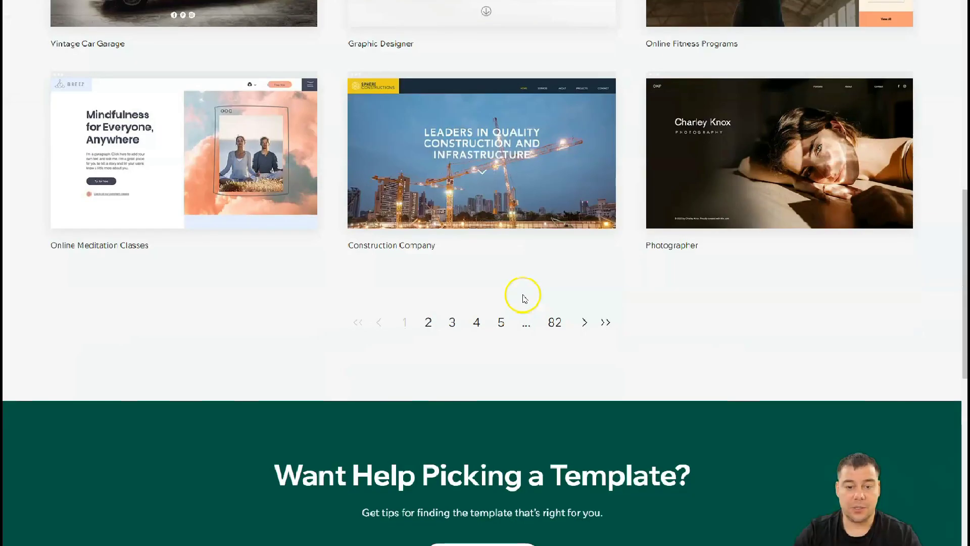
click(505, 321)
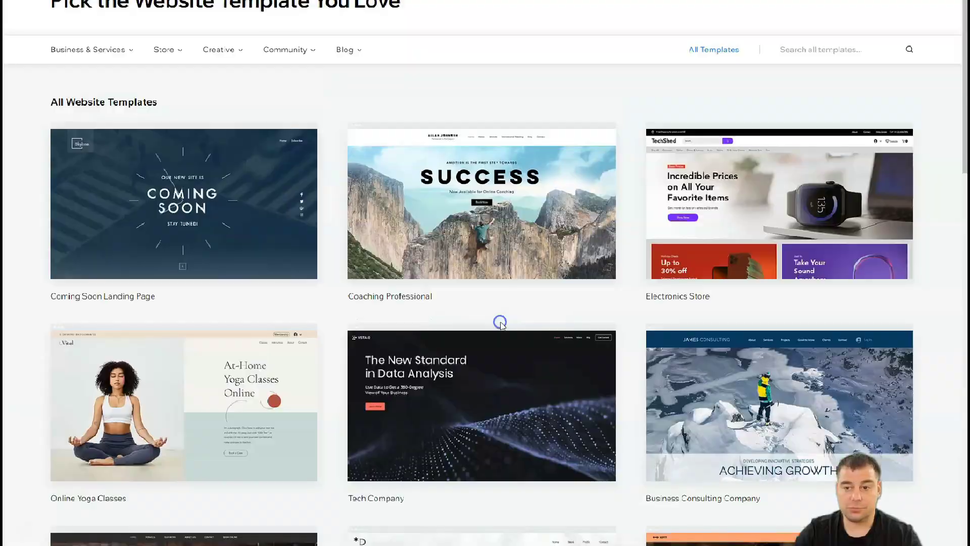
scroll(526, 379, down, 8)
scroll(531, 366, down, 5)
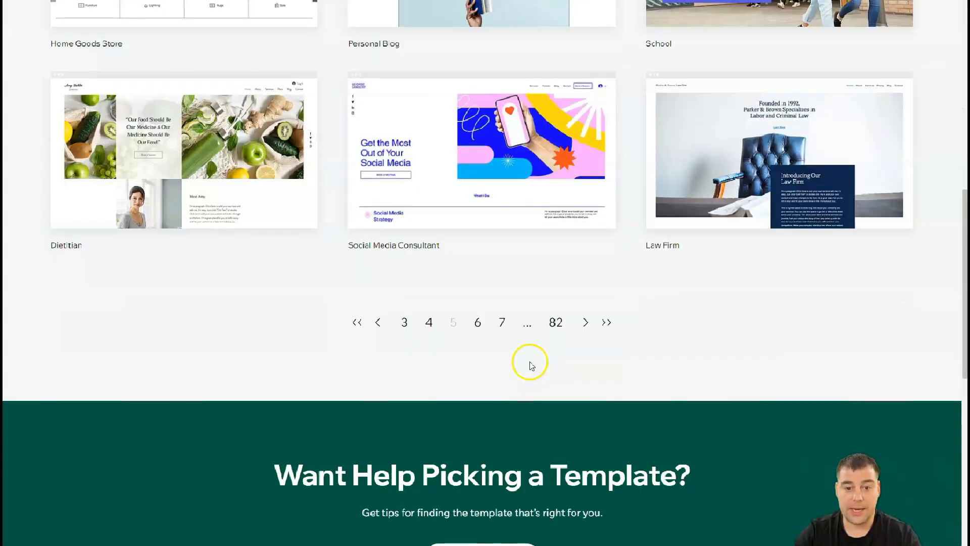
scroll(529, 347, up, 5)
scroll(530, 351, down, 3)
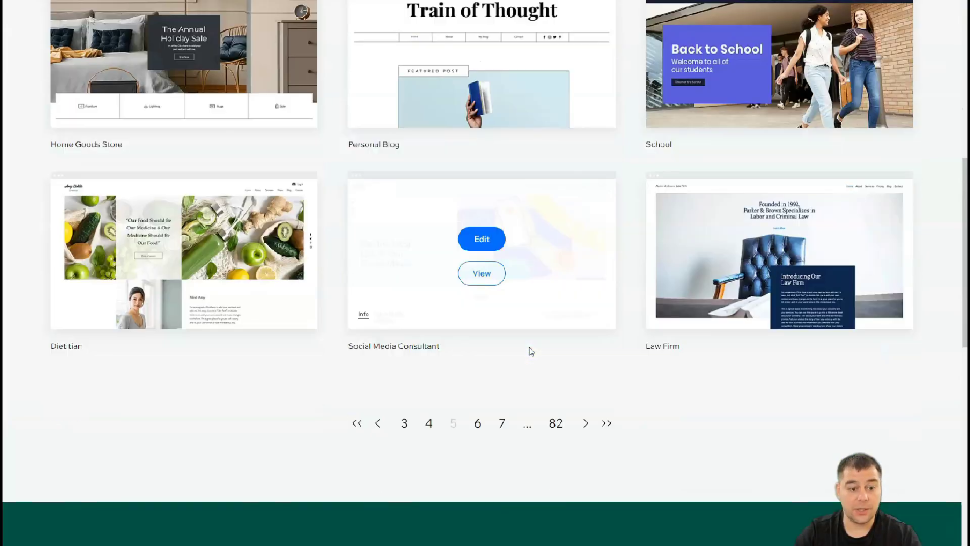
click(503, 424)
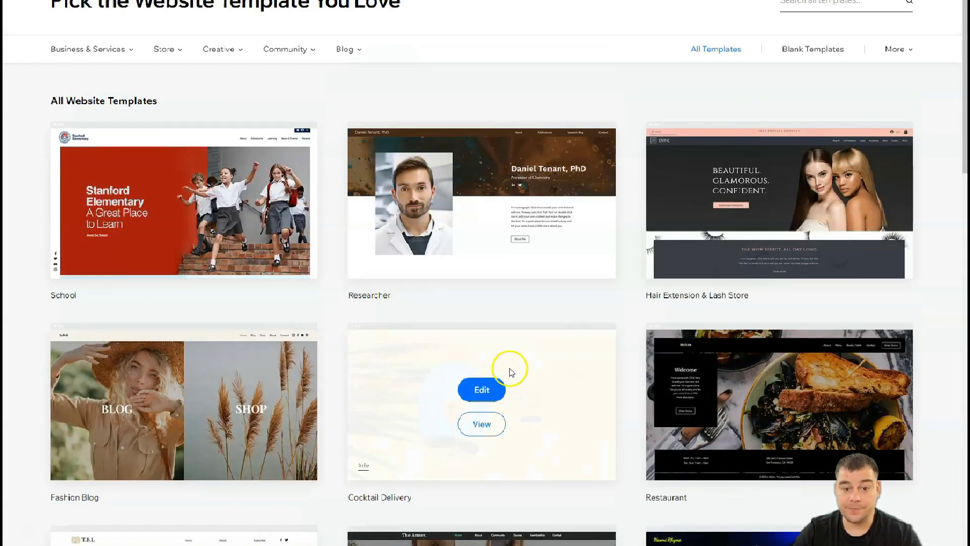
scroll(524, 318, down, 6)
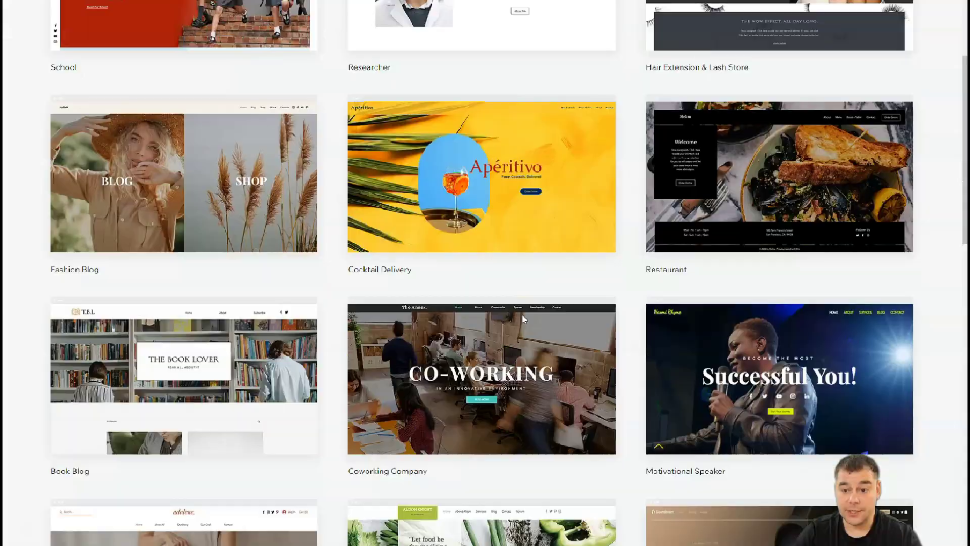
scroll(556, 312, down, 5)
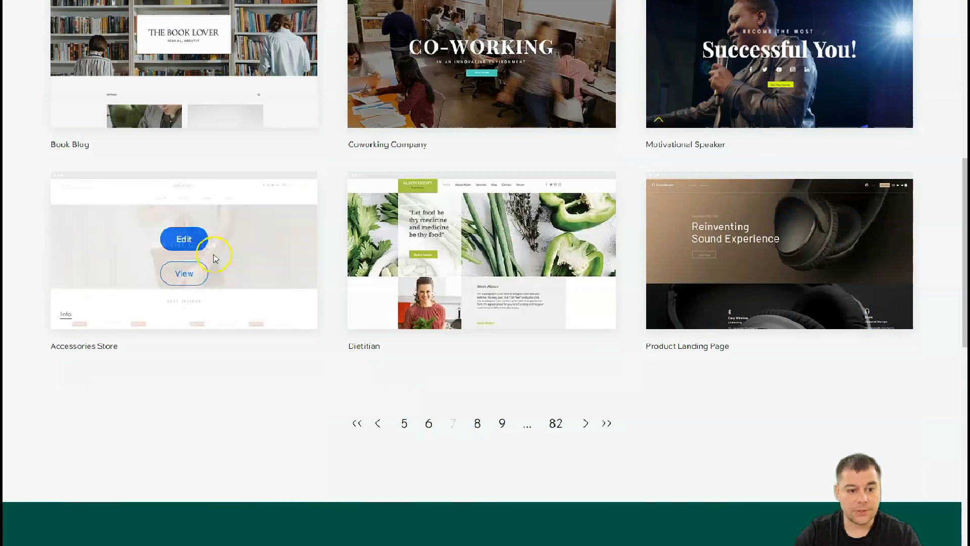
click(184, 240)
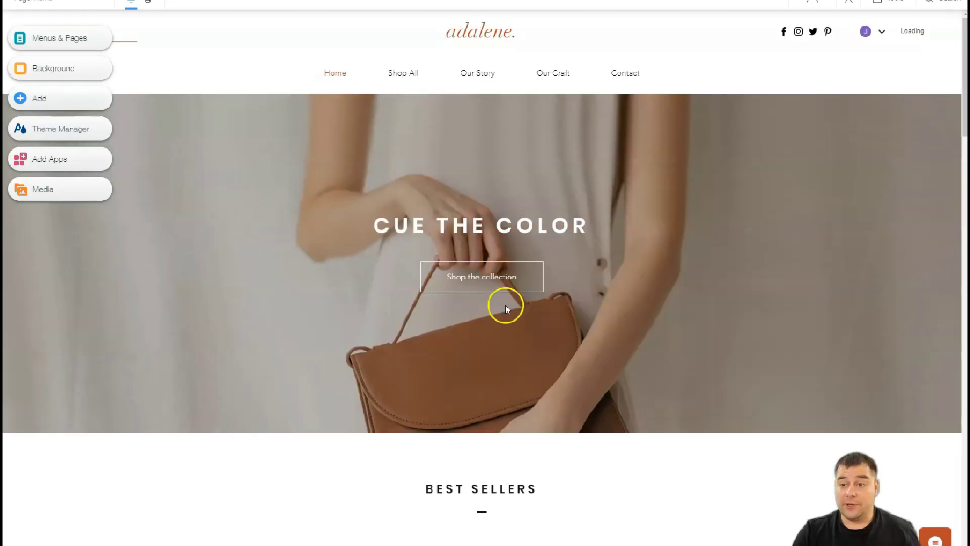
Step: Scroll through the adalene home page to the footer and back to the Cue the Color hero
scroll(506, 305, down, 8)
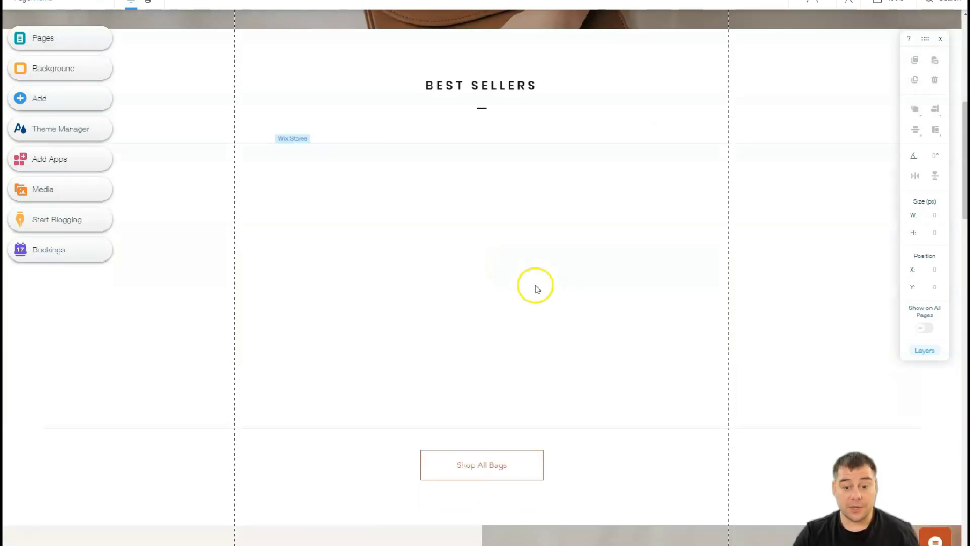
scroll(507, 267, down, 12)
scroll(508, 278, down, 15)
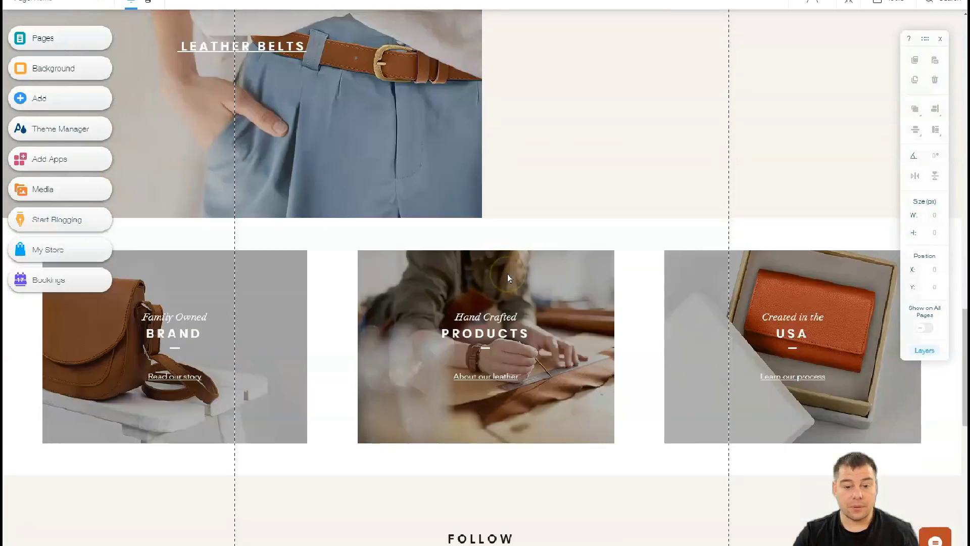
scroll(508, 274, down, 3)
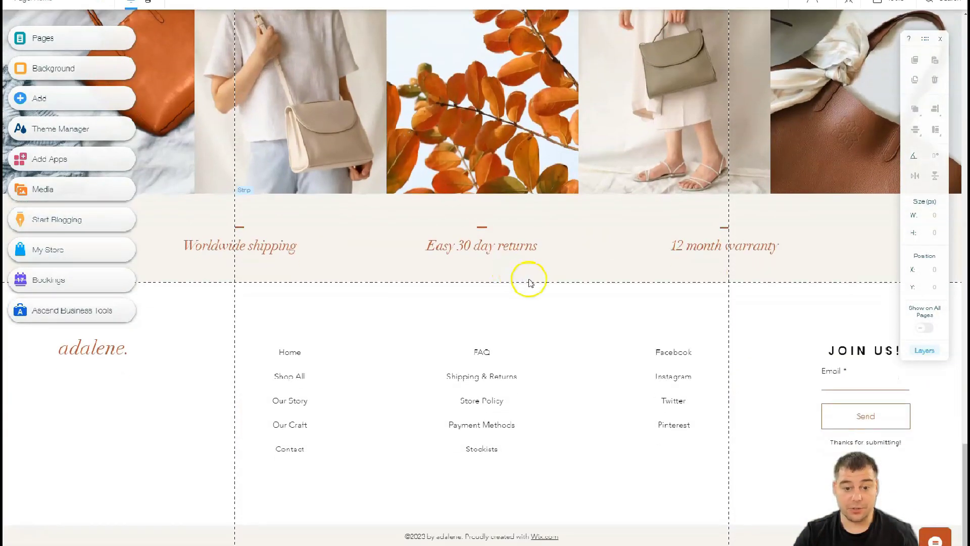
scroll(529, 282, up, 20)
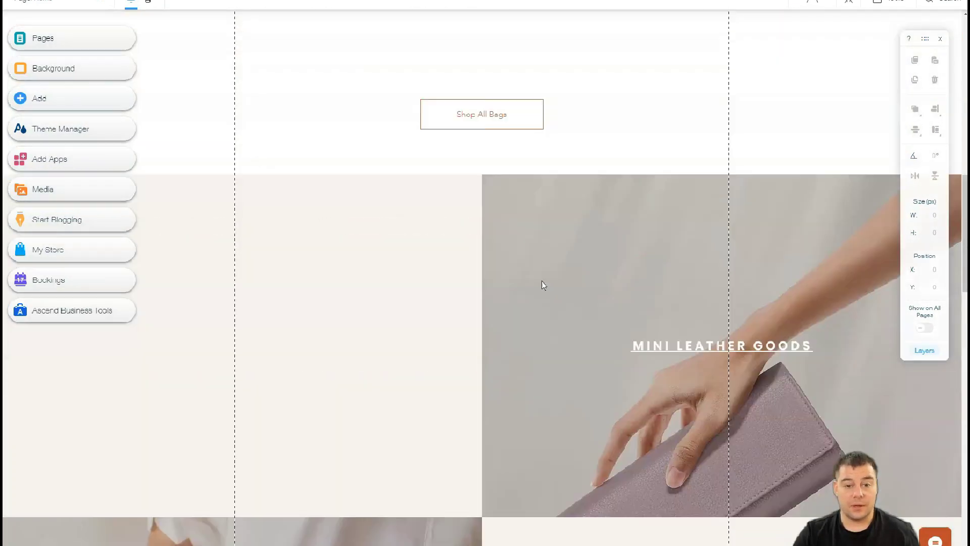
scroll(542, 281, up, 15)
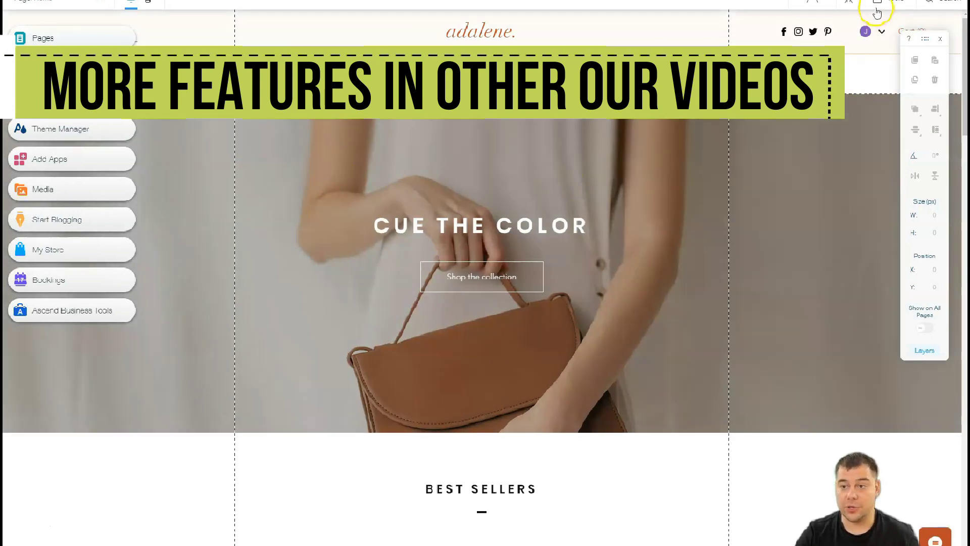
Step: In zoom-out mode, move the Leather Belts strip above Mini Leather Goods
click(849, 3)
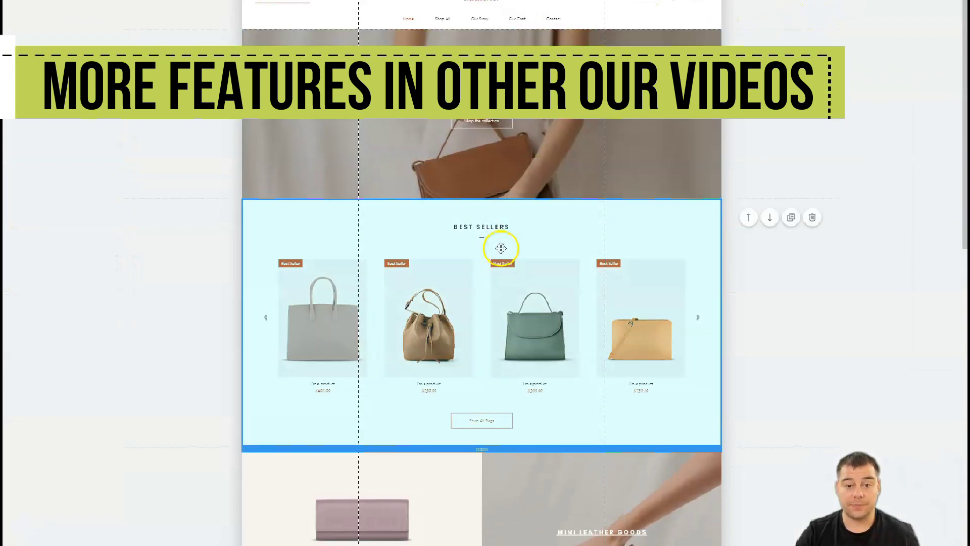
scroll(500, 245, down, 6)
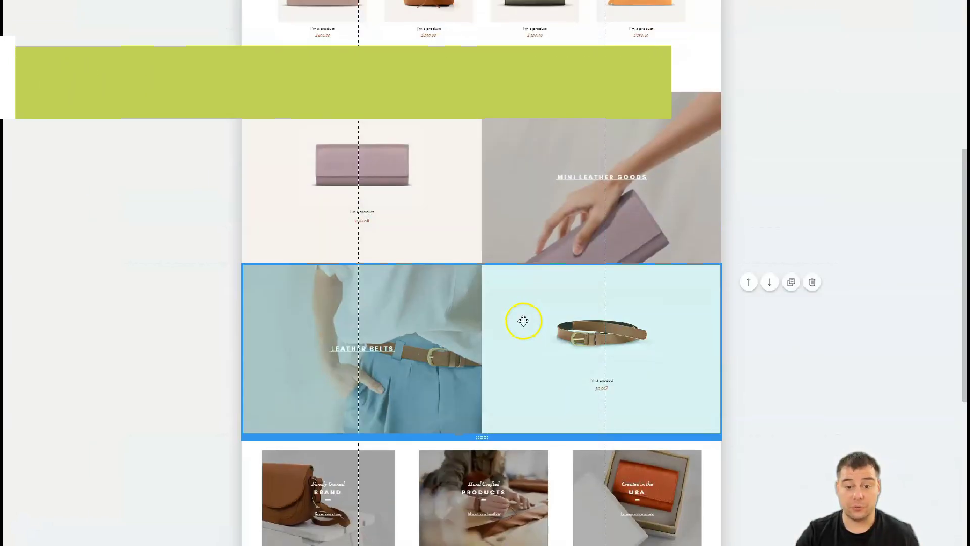
scroll(522, 321, down, 3)
scroll(521, 217, up, 3)
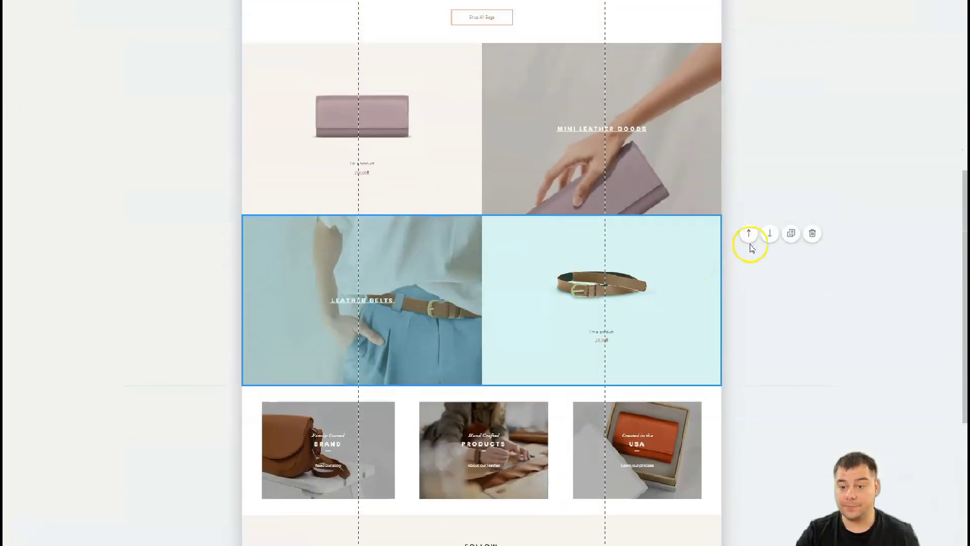
click(749, 233)
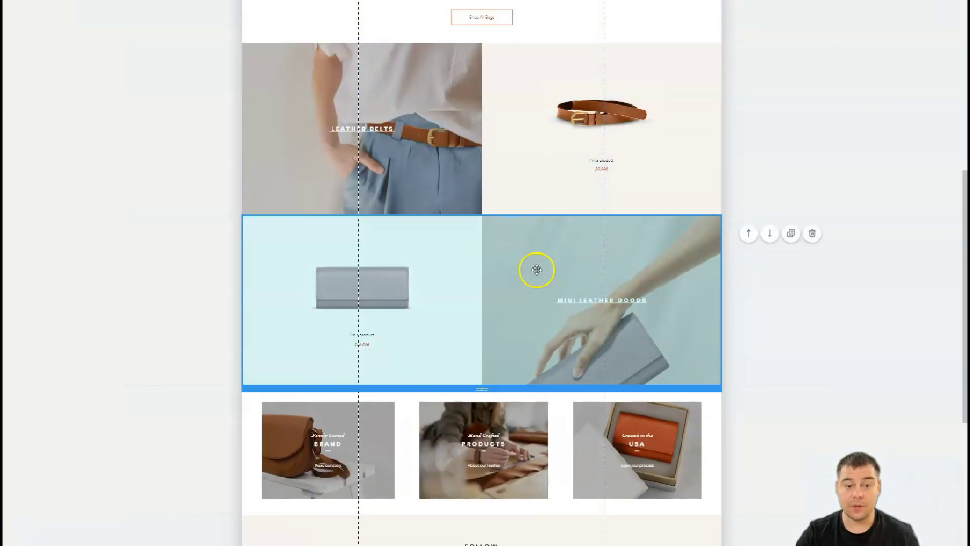
Step: Delete the Follow Adalene on Instagram section and return to the page top
scroll(555, 251, down, 5)
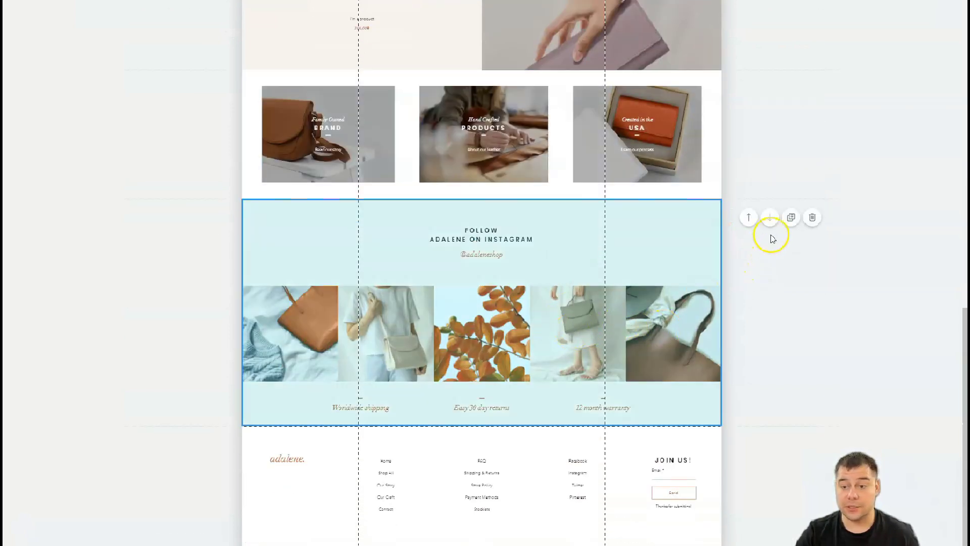
click(812, 218)
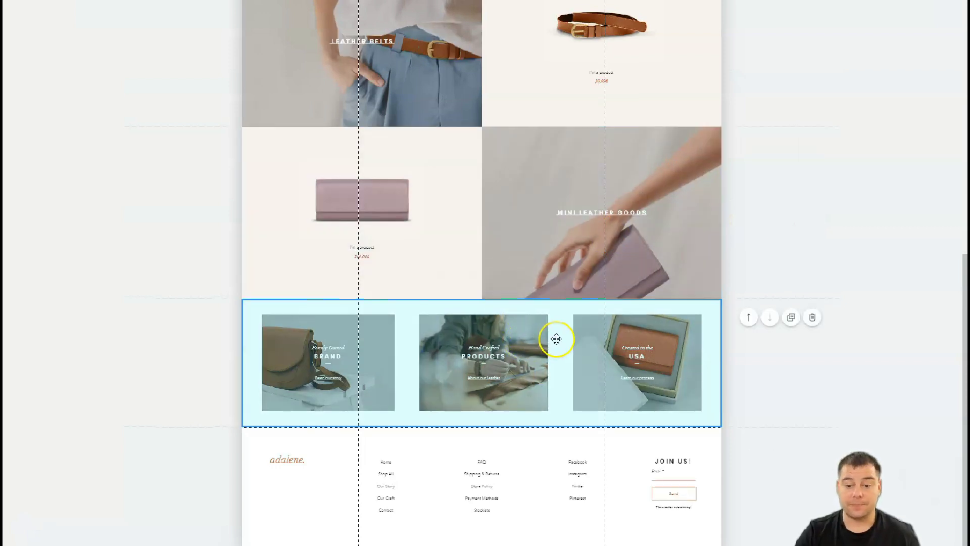
scroll(555, 338, up, 7)
scroll(560, 337, up, 1)
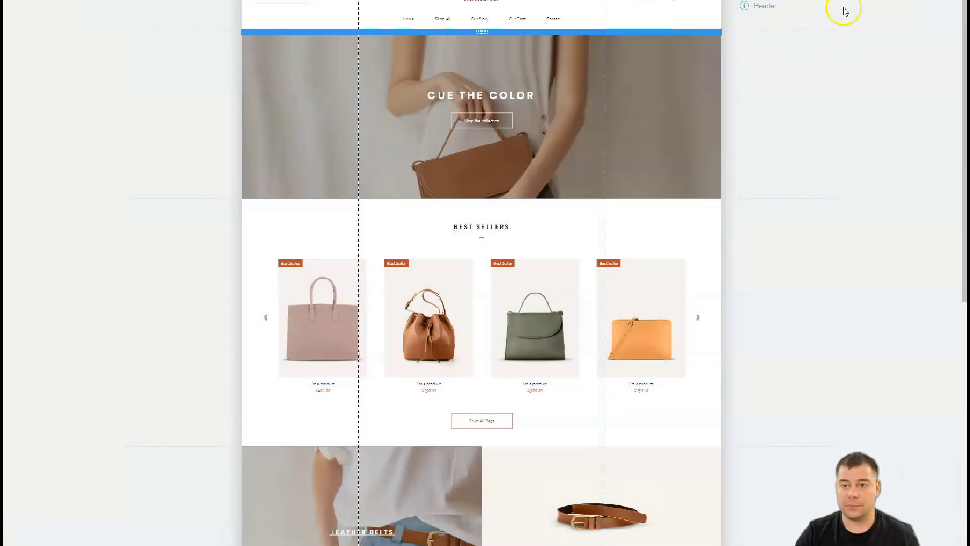
Step: Leave zoom-out, browse the header designs, and keep the transparent No Color header
click(715, 156)
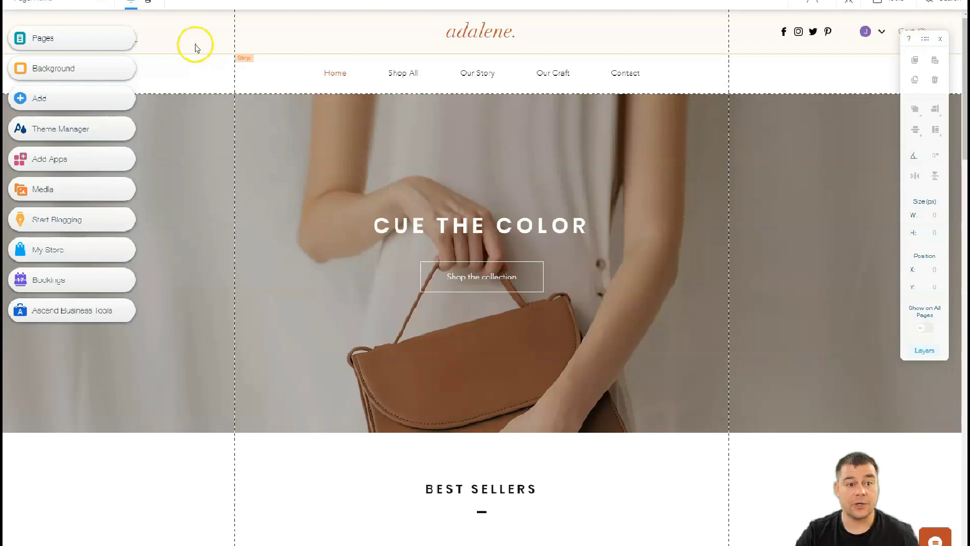
click(213, 87)
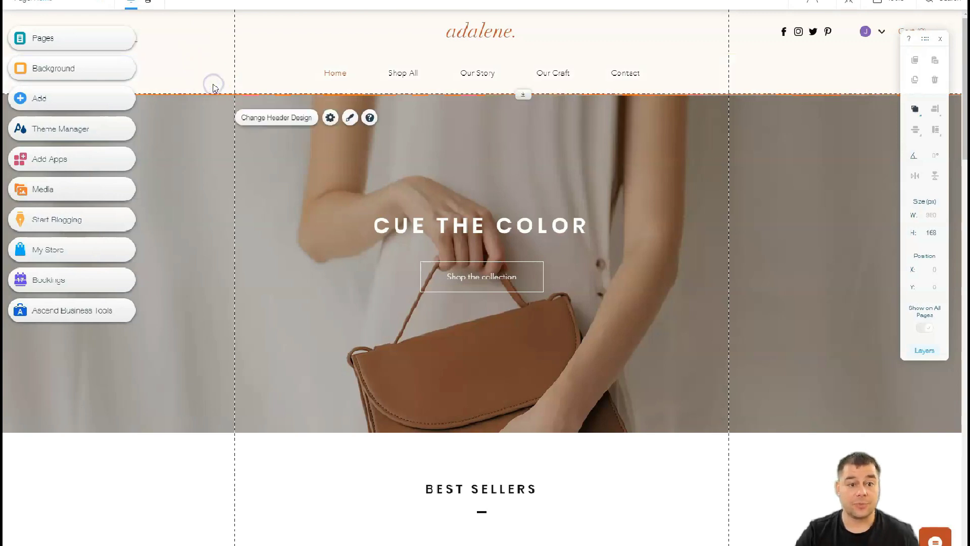
click(256, 122)
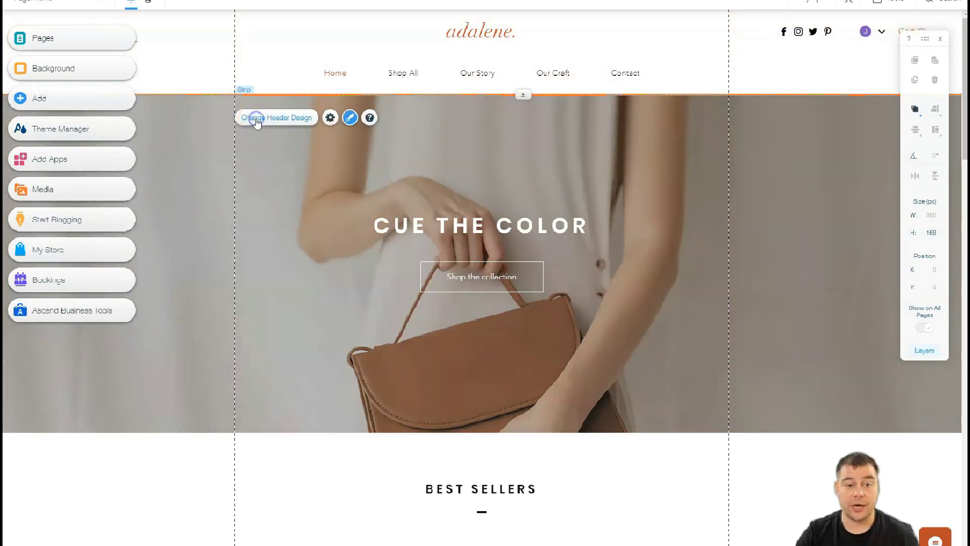
click(257, 121)
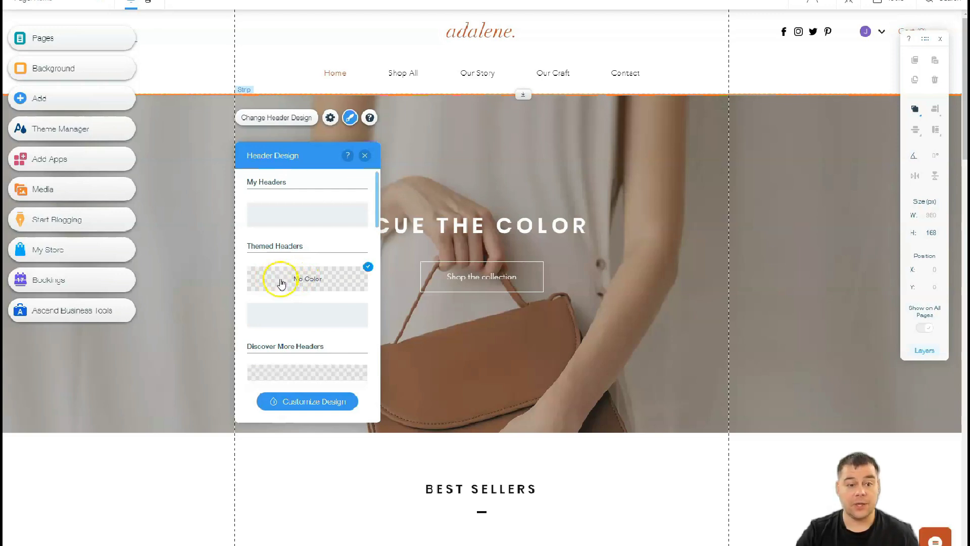
click(286, 221)
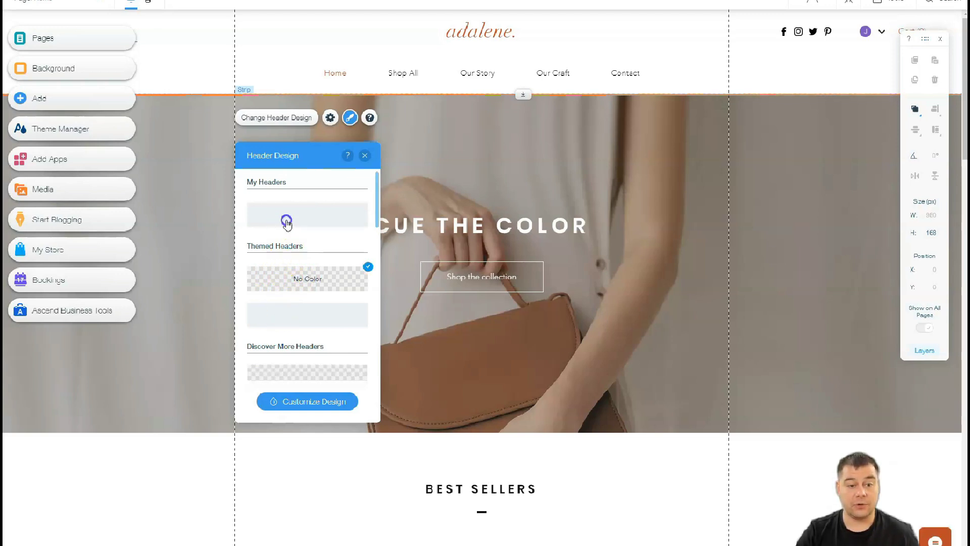
scroll(291, 371, down, 3)
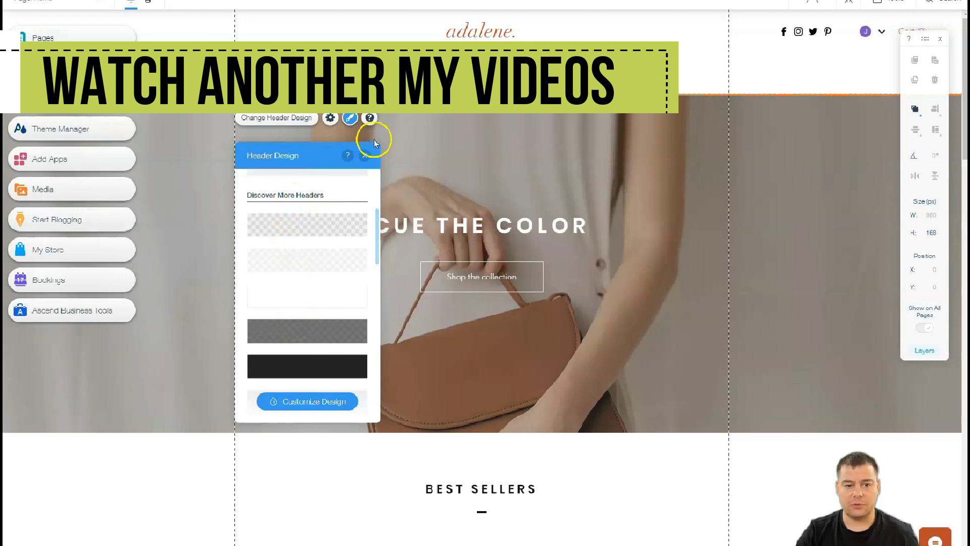
click(366, 155)
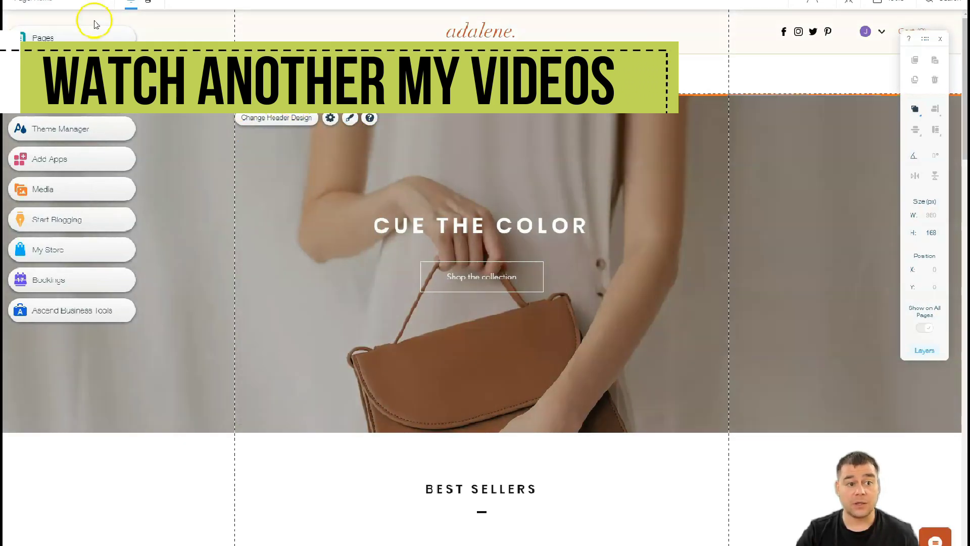
click(52, 38)
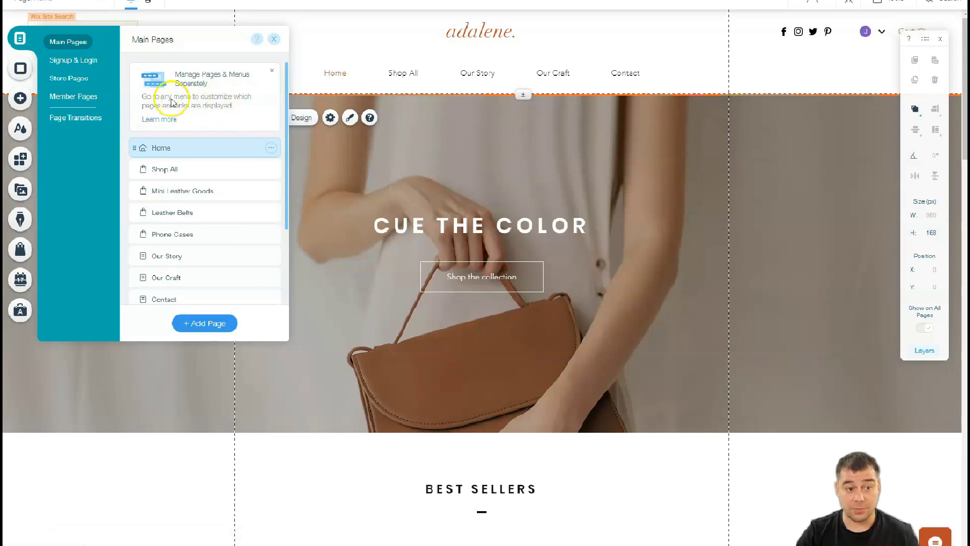
click(272, 72)
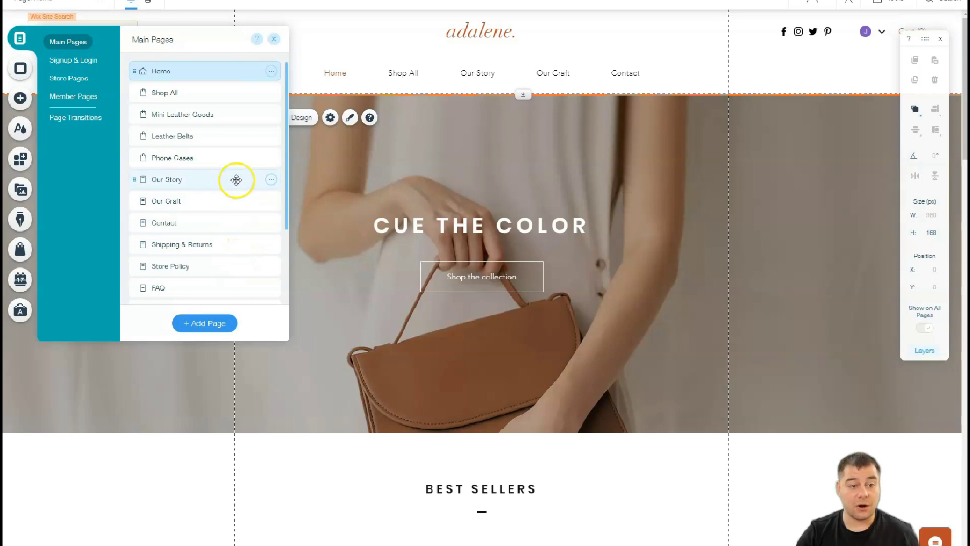
click(270, 180)
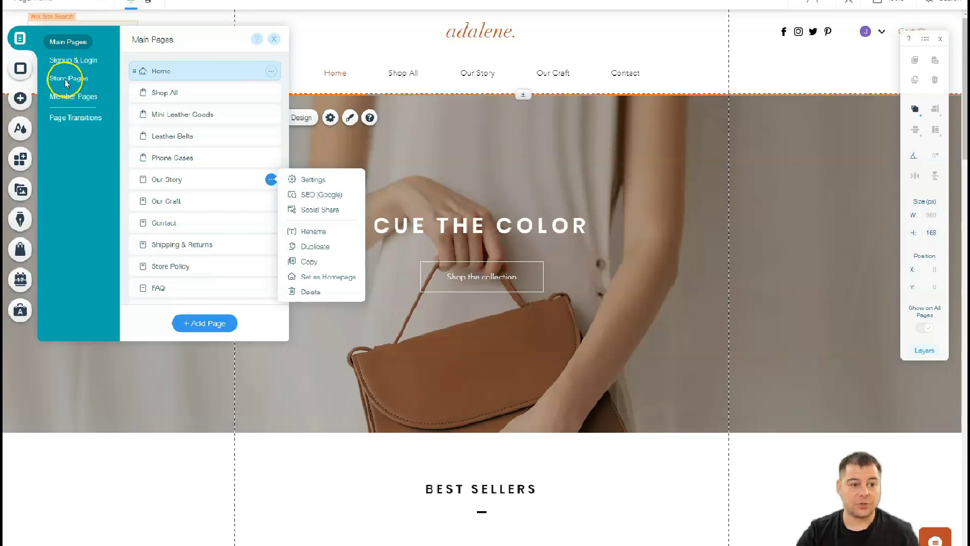
click(71, 118)
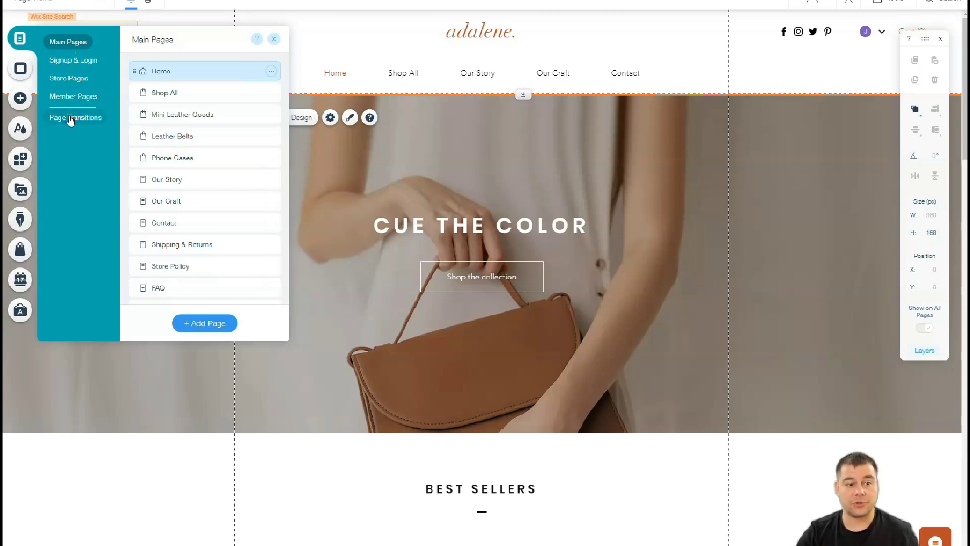
click(67, 118)
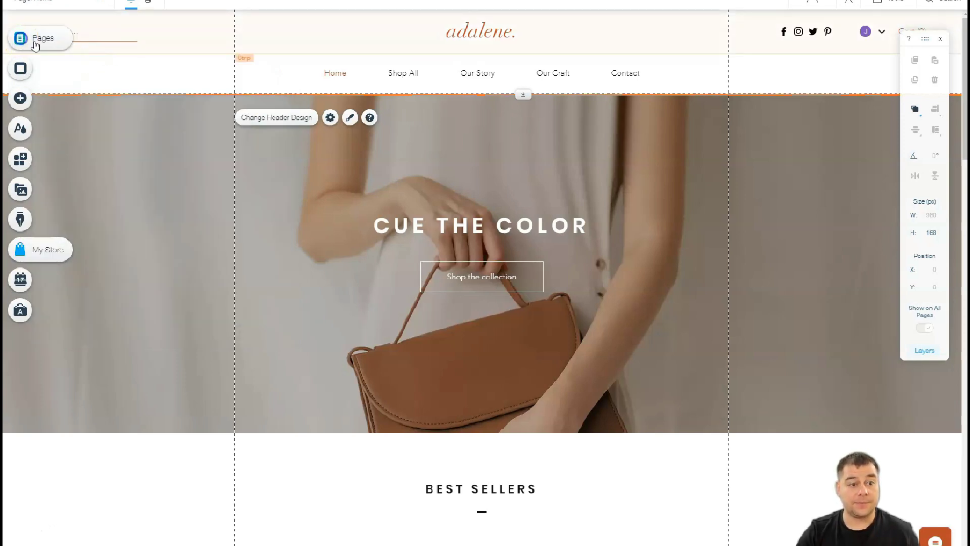
Step: Open the Home page's settings, check Layouts, then Permissions showing everyone can view it
click(35, 44)
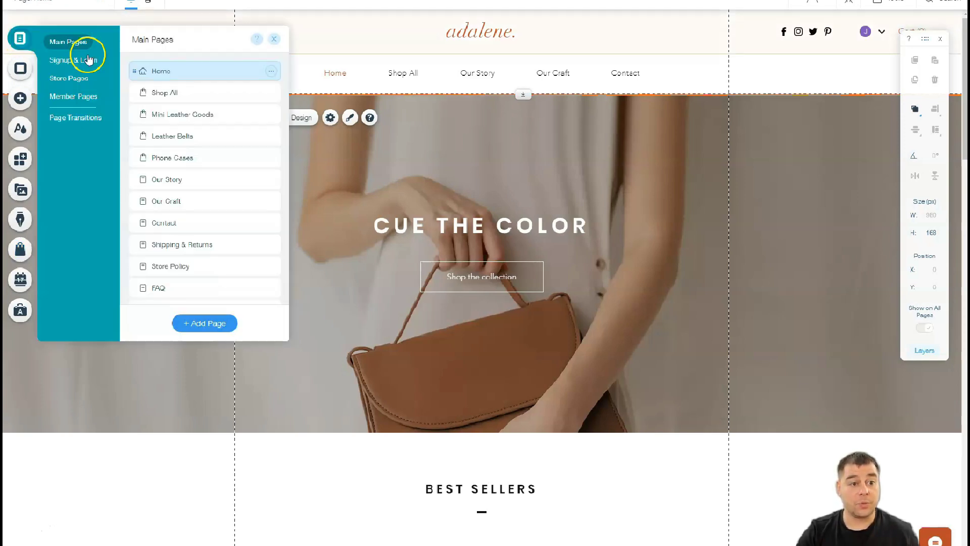
click(271, 72)
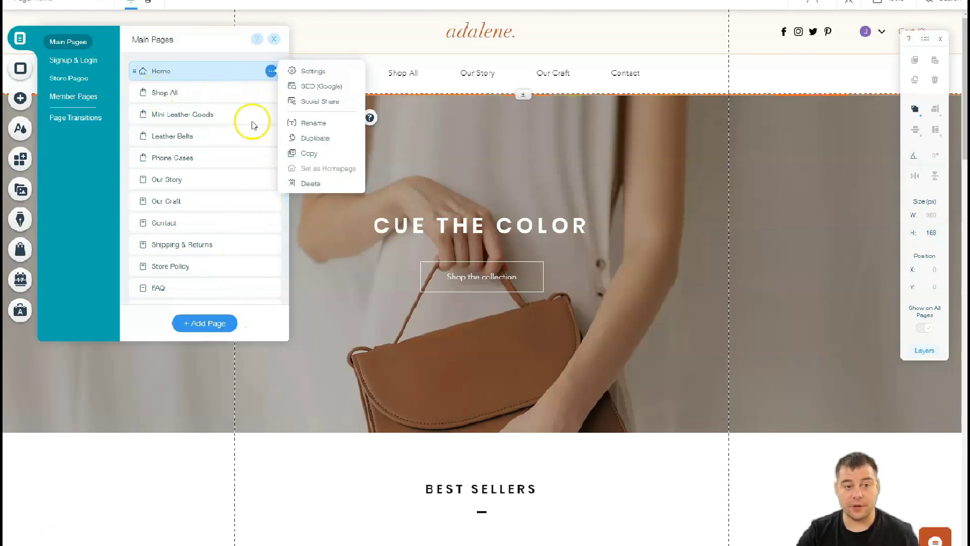
click(311, 75)
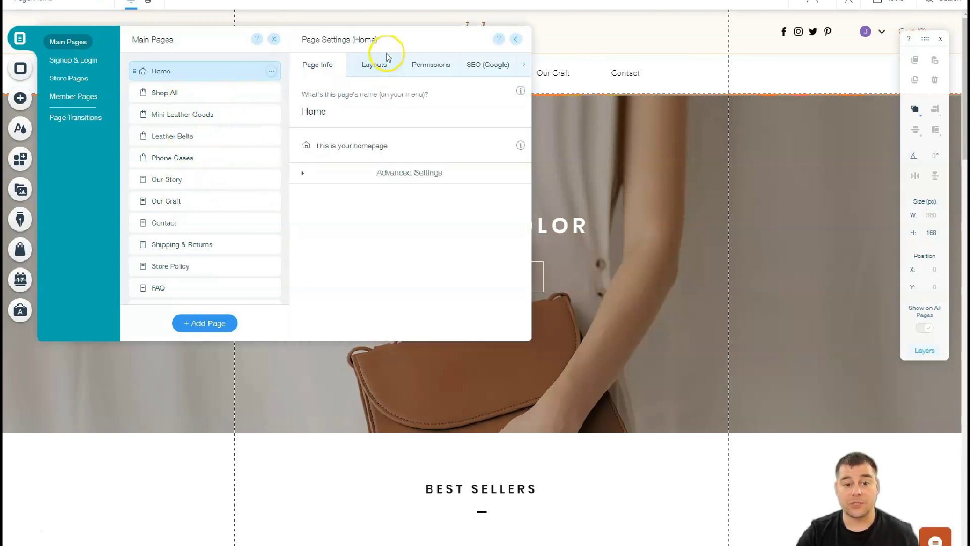
click(381, 69)
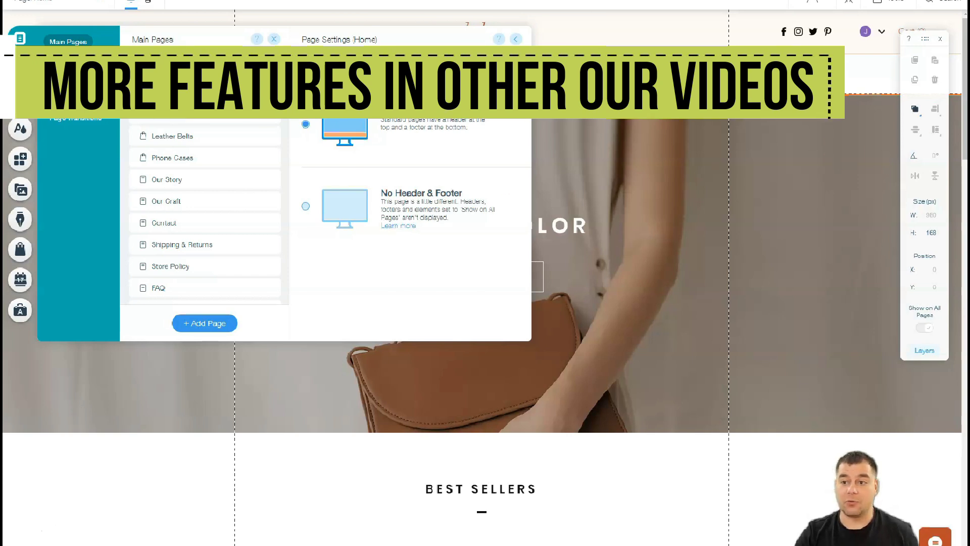
click(941, 39)
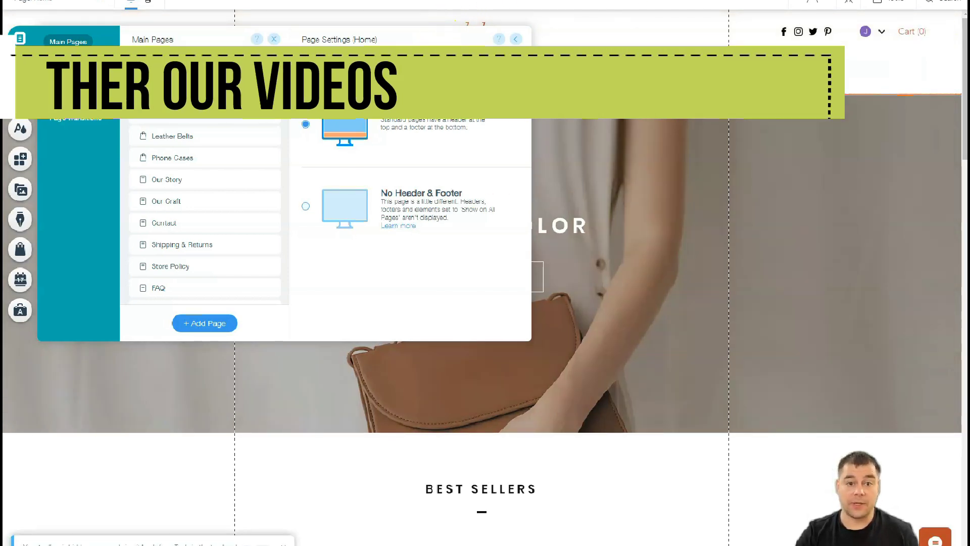
click(428, 66)
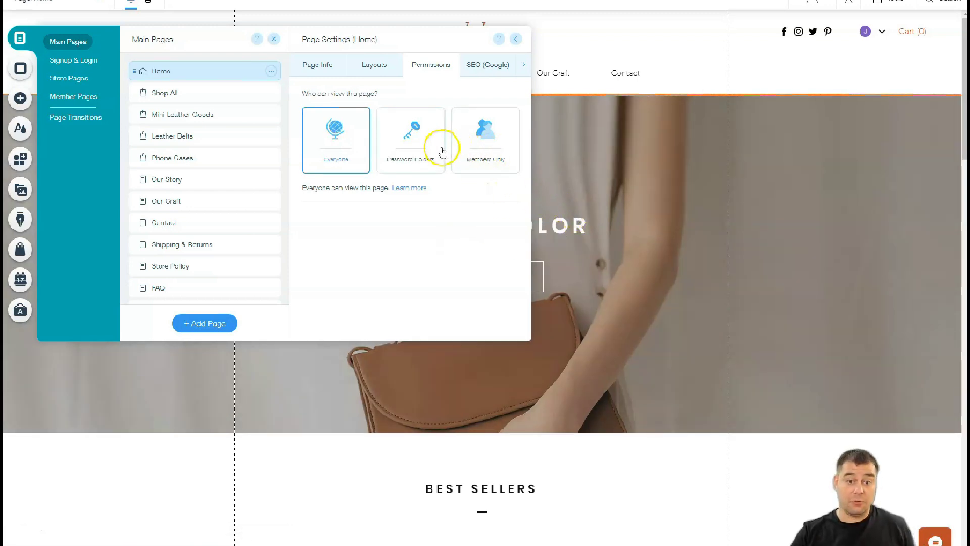
Step: Review the Home page's SEO (Google) and Social Share tabs, then close Page Settings
click(482, 68)
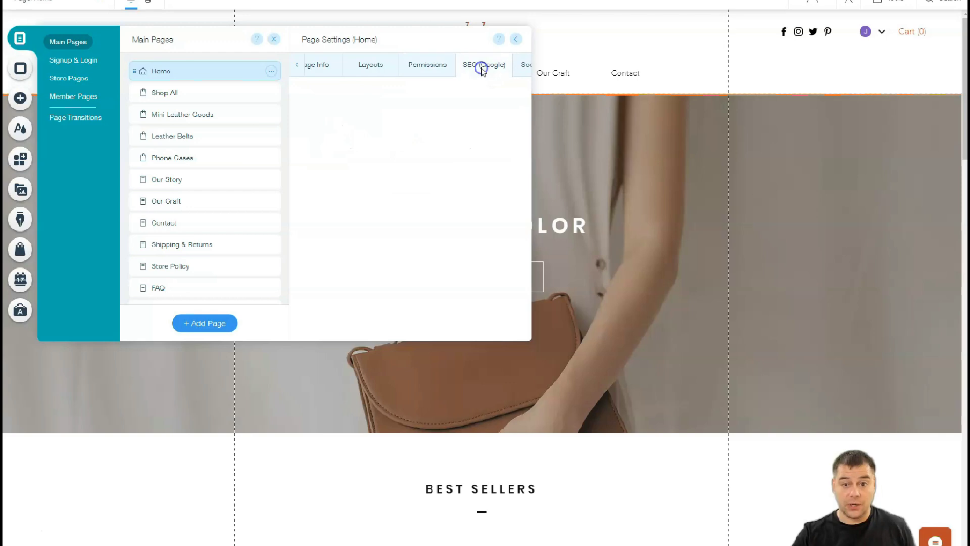
mouse_move(434, 170)
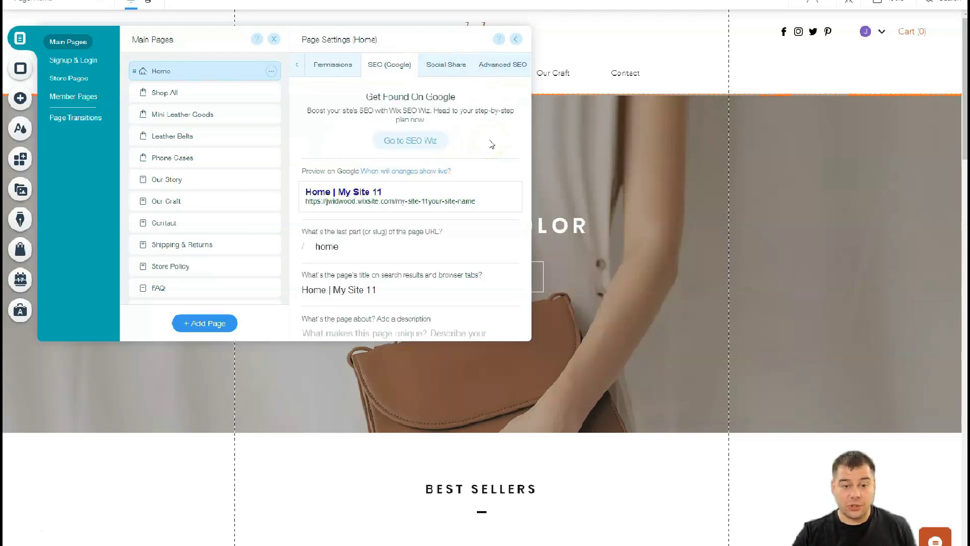
scroll(475, 216, down, 2)
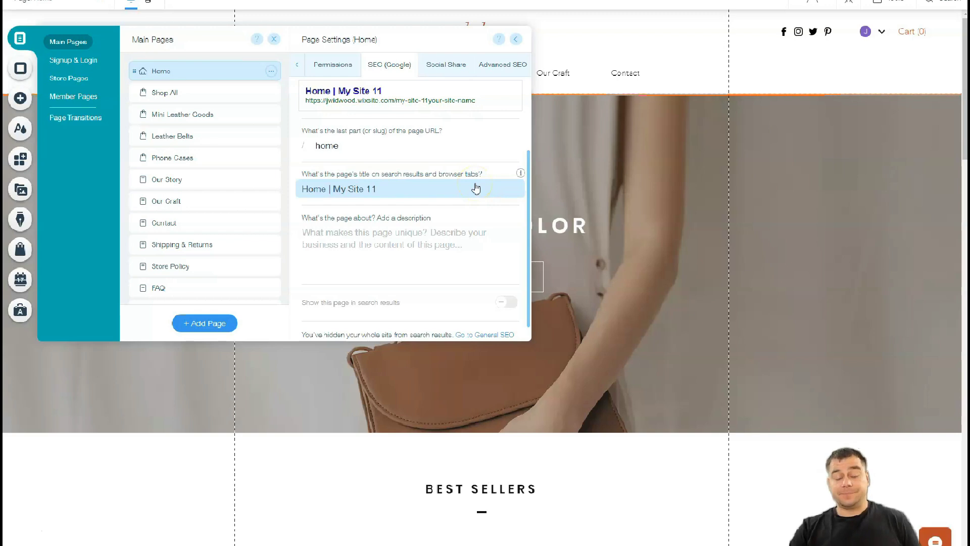
scroll(476, 189, down, 1)
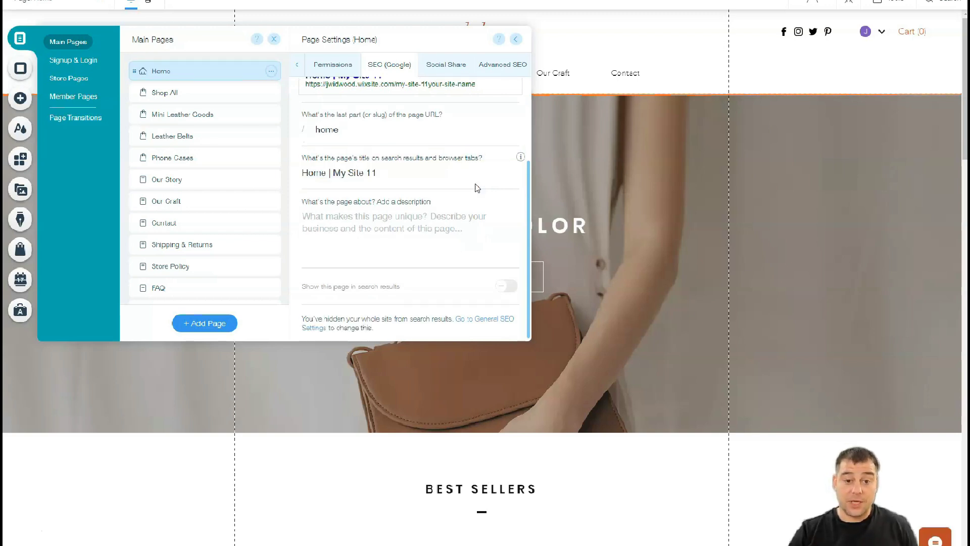
scroll(477, 189, up, 3)
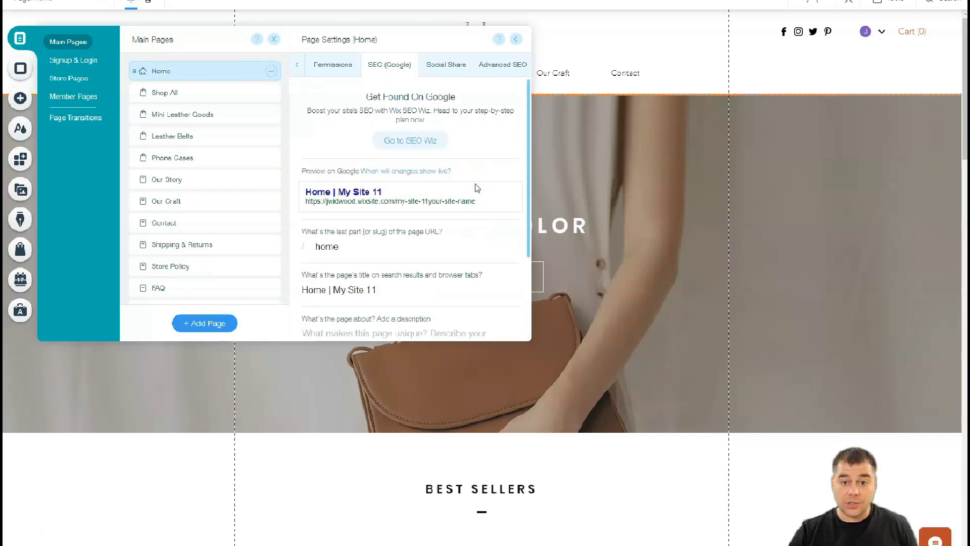
click(442, 69)
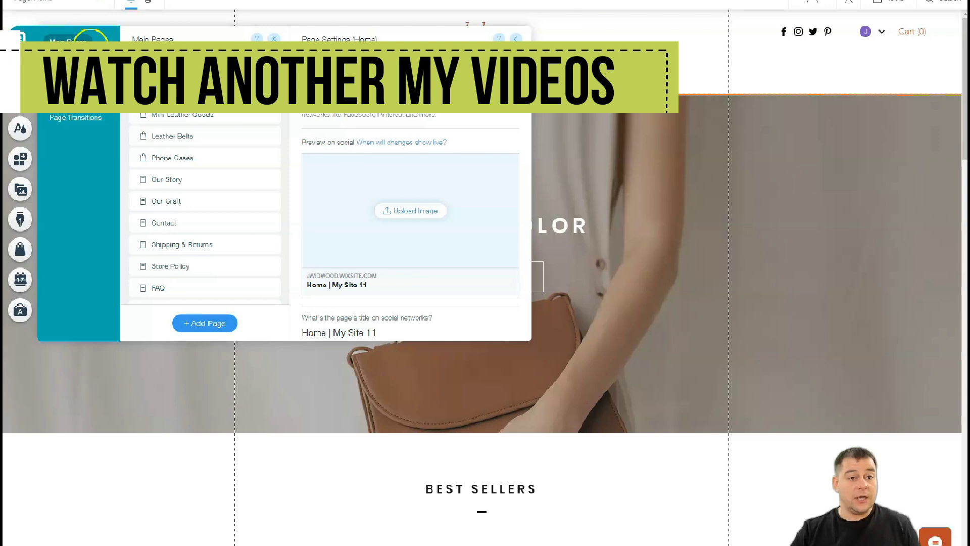
click(516, 38)
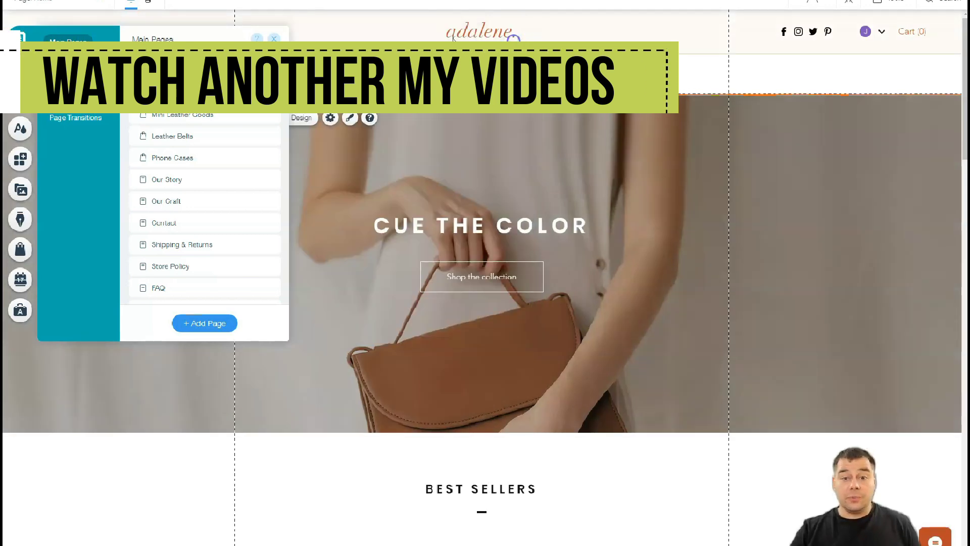
Step: Close the Pages panel and open the page Background image options
click(273, 38)
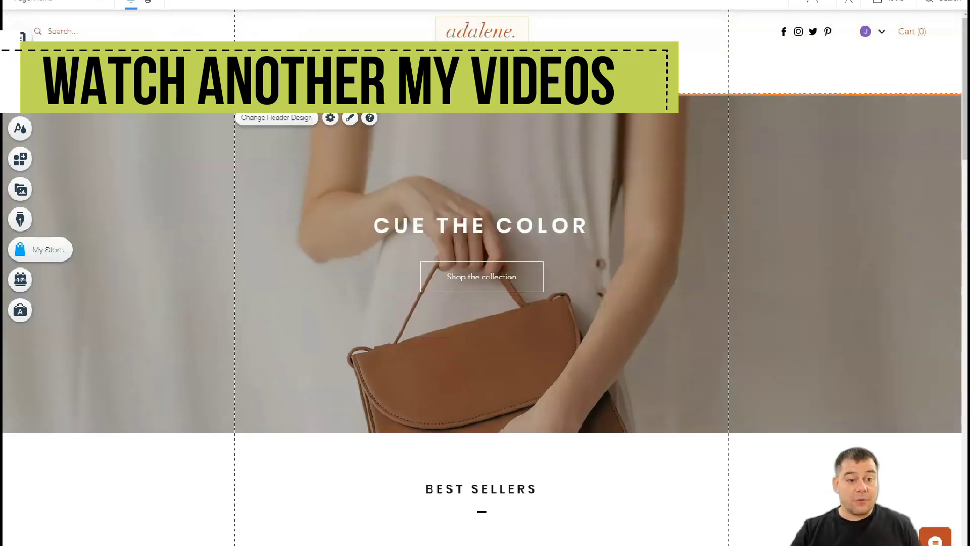
click(20, 189)
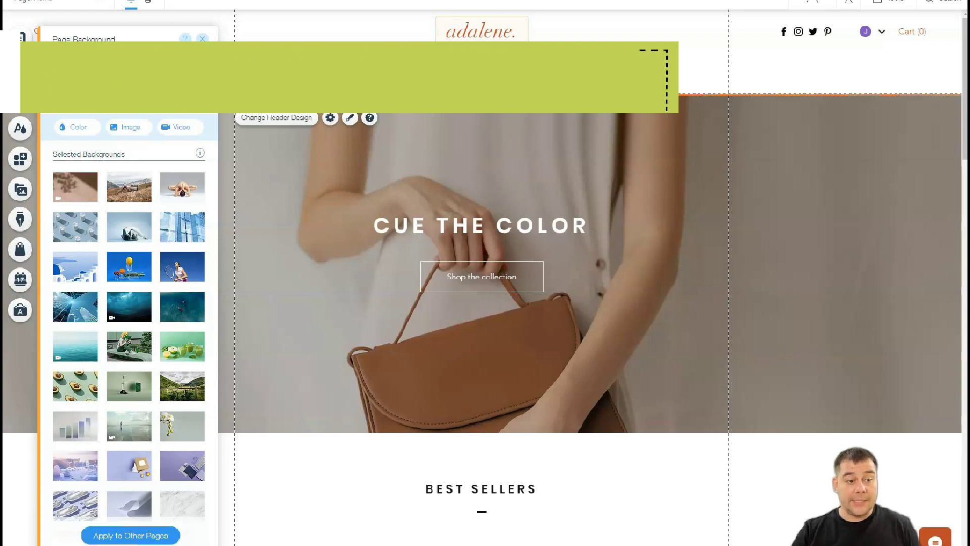
mouse_move(178, 188)
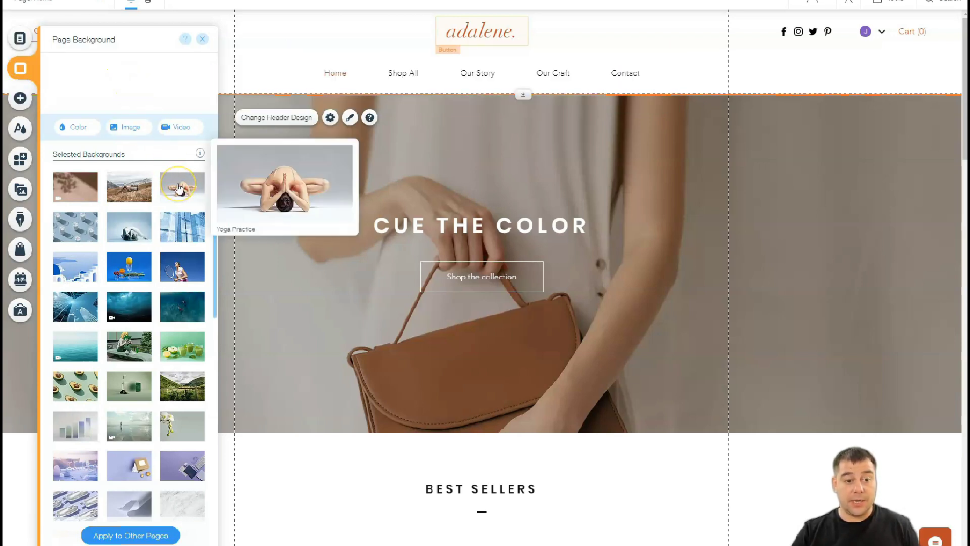
click(129, 232)
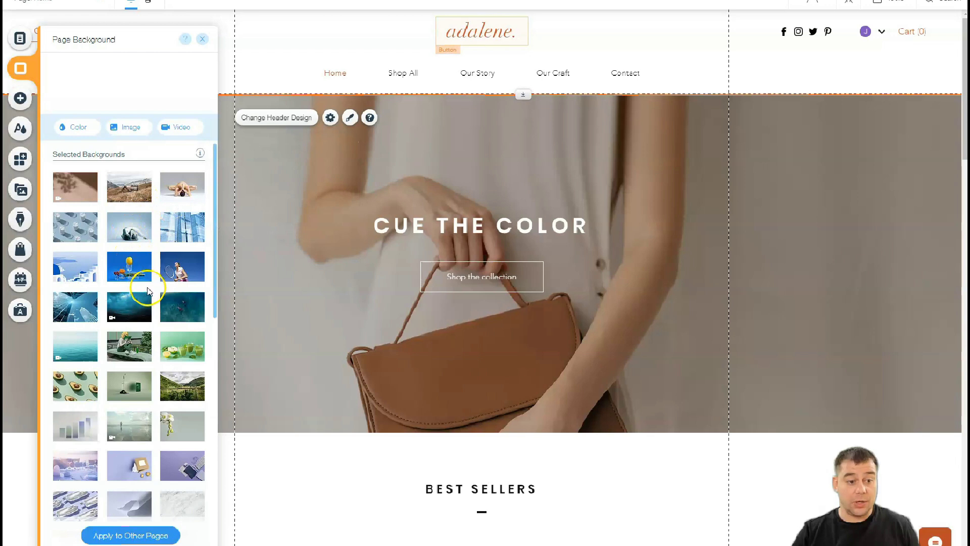
Step: Set the Yoga at Home hands photo as the page background
scroll(144, 245, down, 5)
scroll(139, 246, down, 4)
click(136, 245)
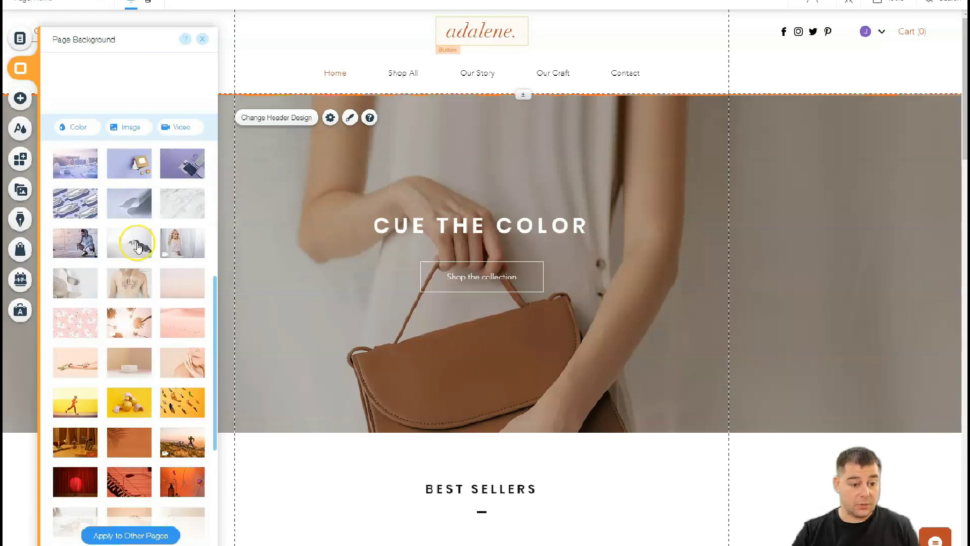
scroll(138, 246, down, 4)
scroll(138, 247, down, 1)
mouse_move(138, 247)
scroll(138, 246, down, 1)
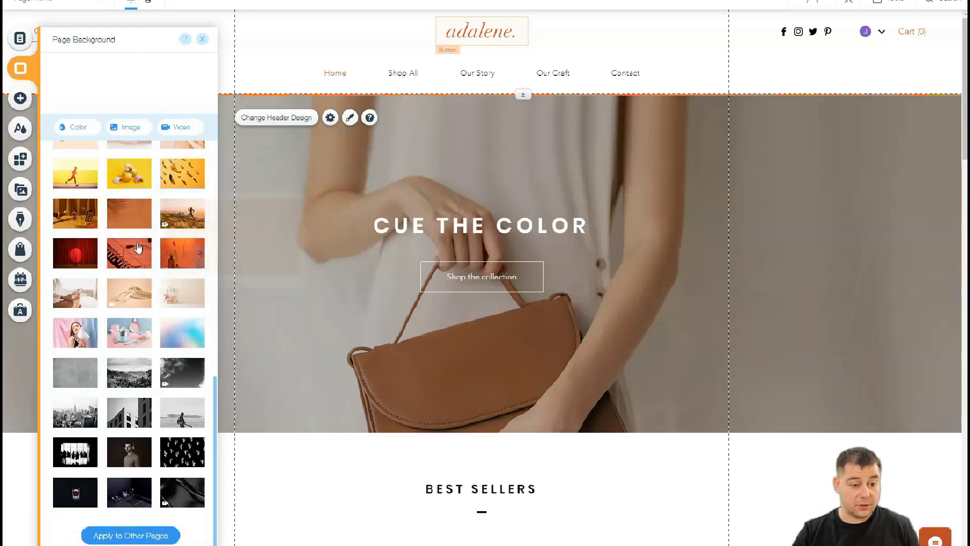
click(88, 297)
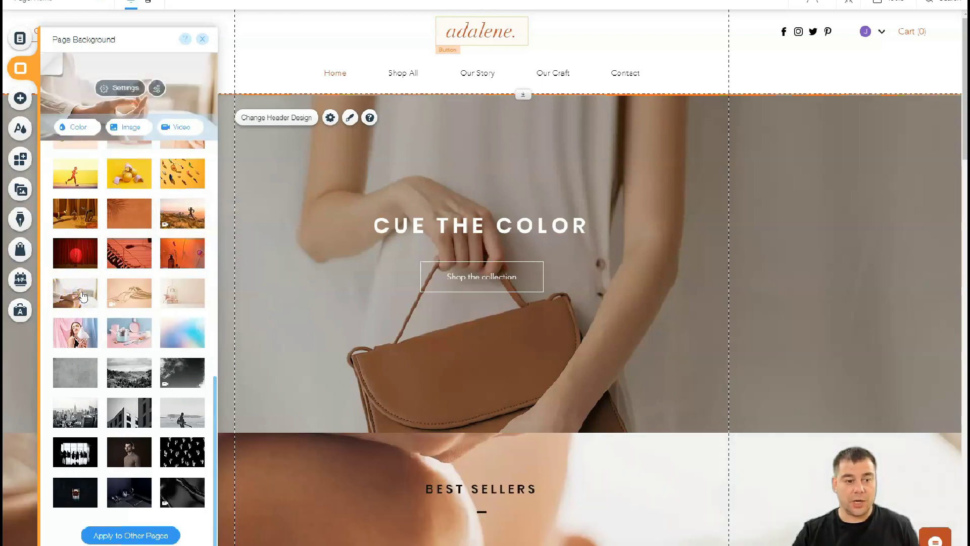
scroll(465, 263, down, 5)
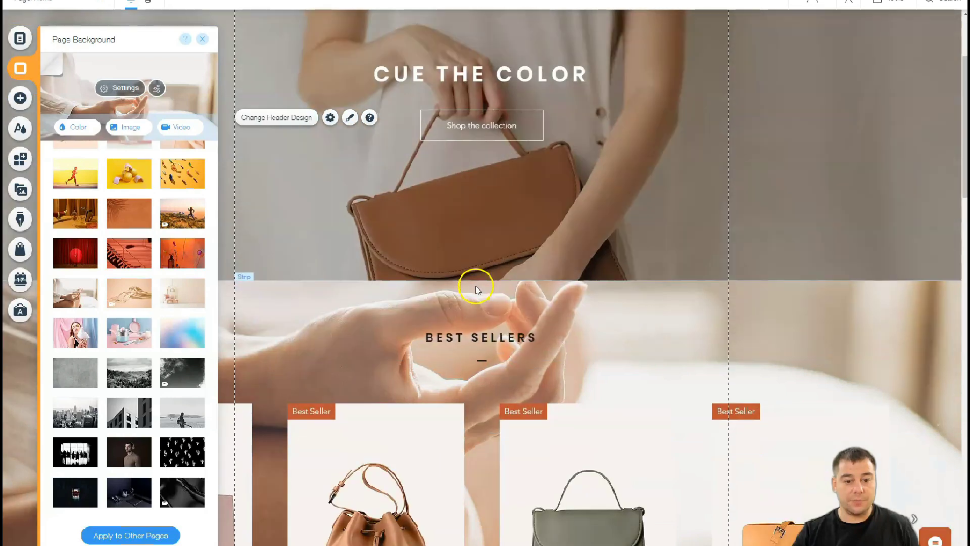
scroll(476, 283, down, 8)
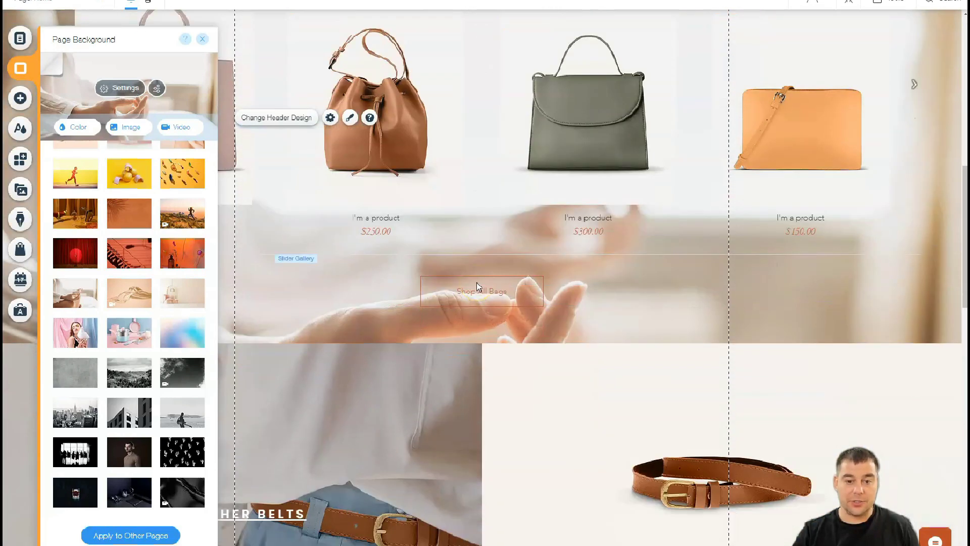
scroll(477, 283, up, 10)
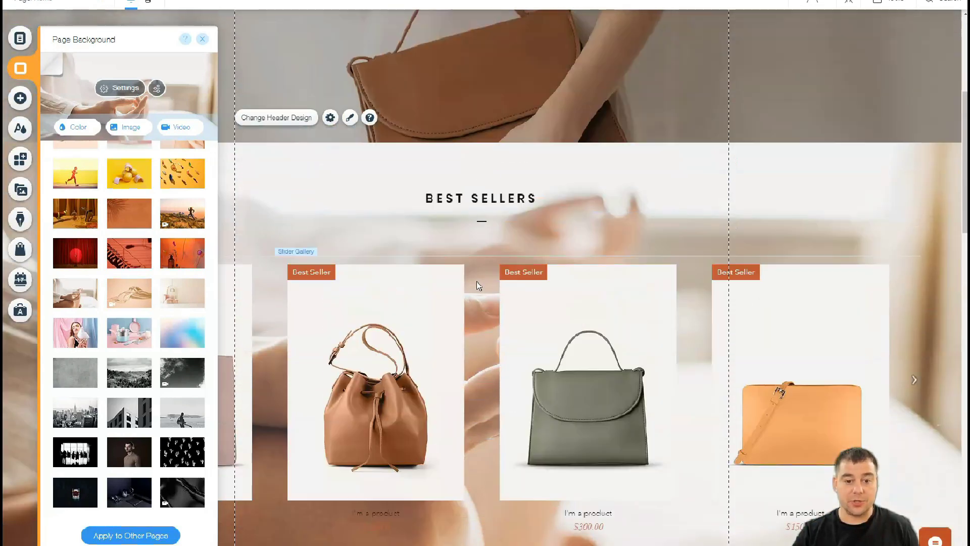
Step: Fade the background image to about 33% opacity over a dark grey backing colour
click(108, 89)
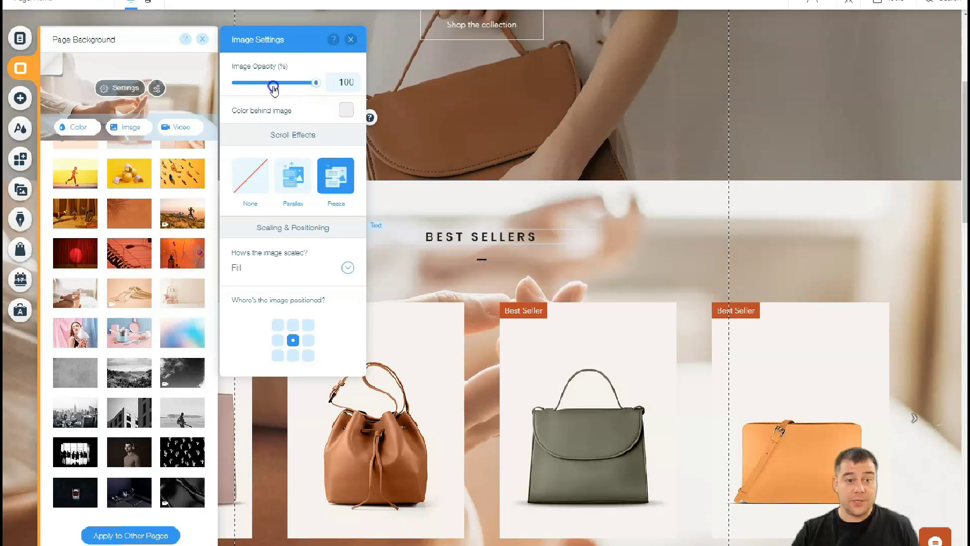
drag(265, 84, 263, 84)
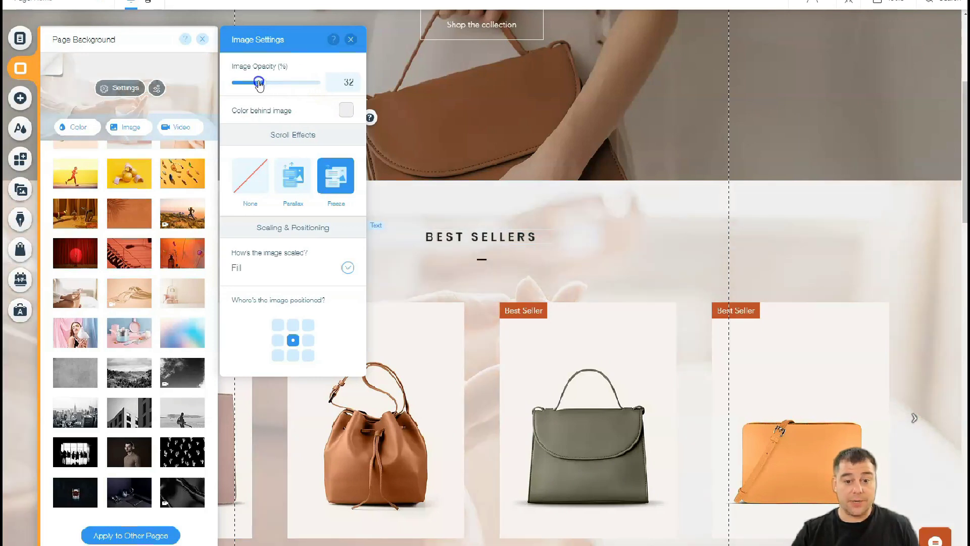
click(353, 117)
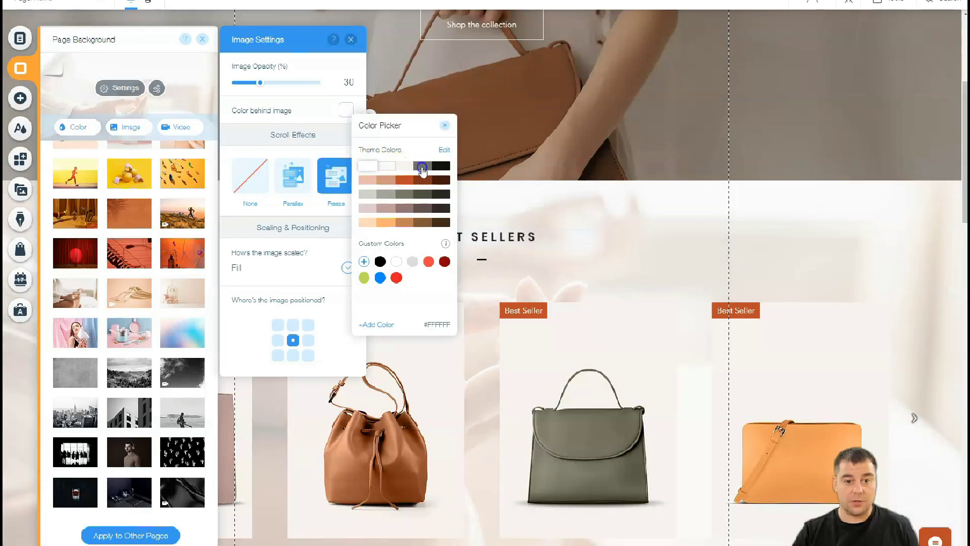
click(423, 167)
click(353, 77)
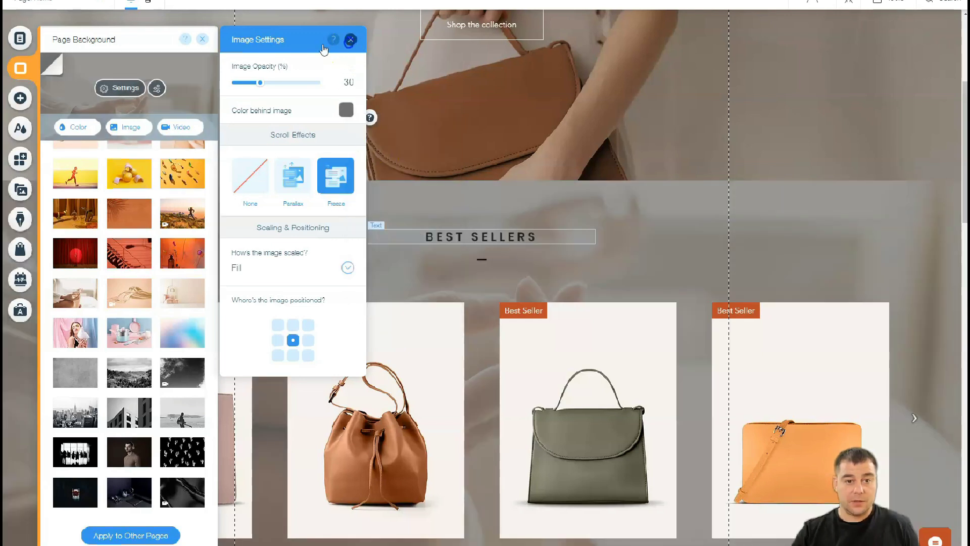
click(444, 228)
scroll(450, 234, down, 7)
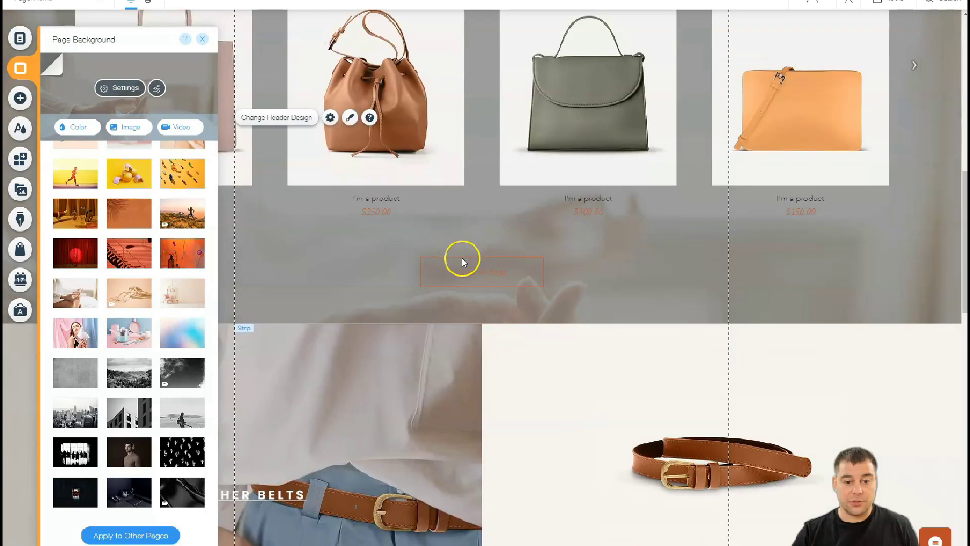
scroll(462, 262, up, 8)
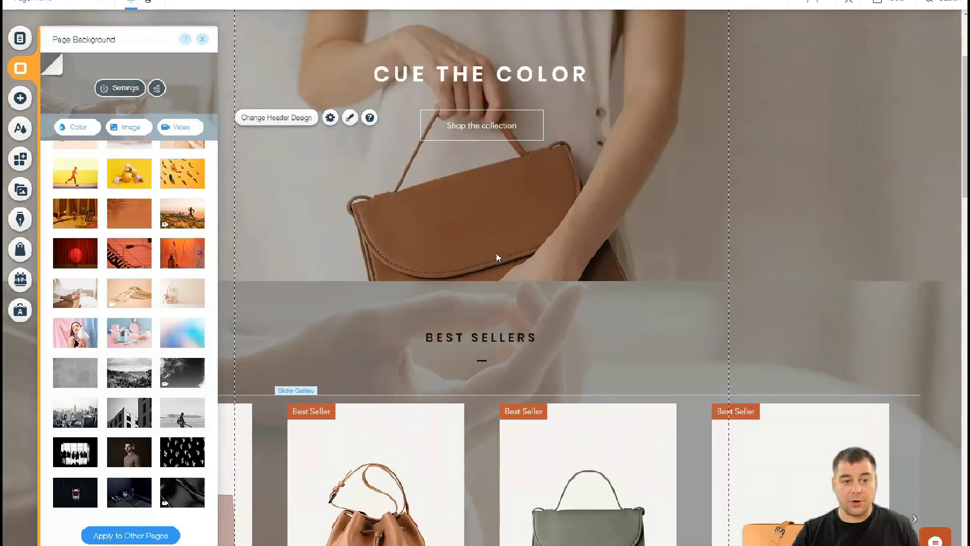
click(226, 135)
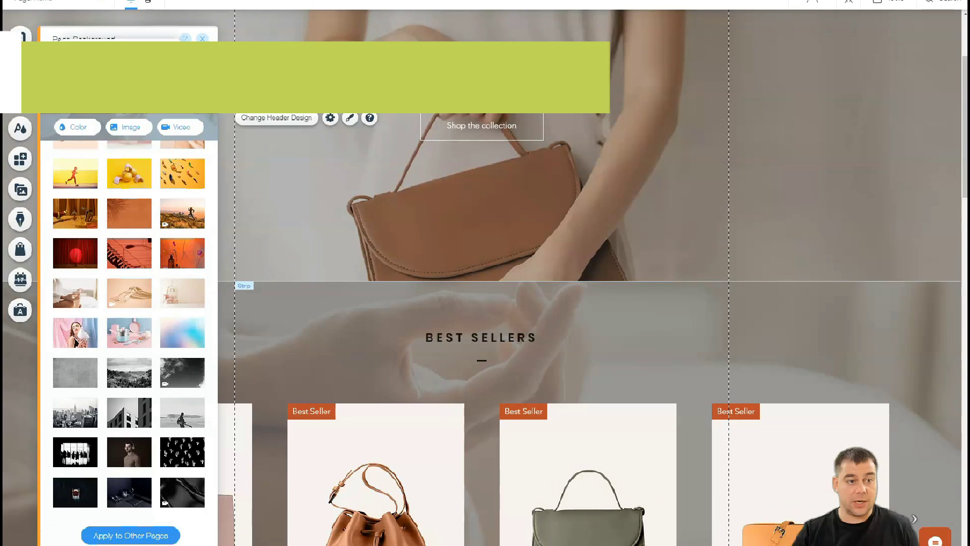
Step: Switch the backing colour to grey-green, set image opacity to 19%, and close both panels
click(120, 88)
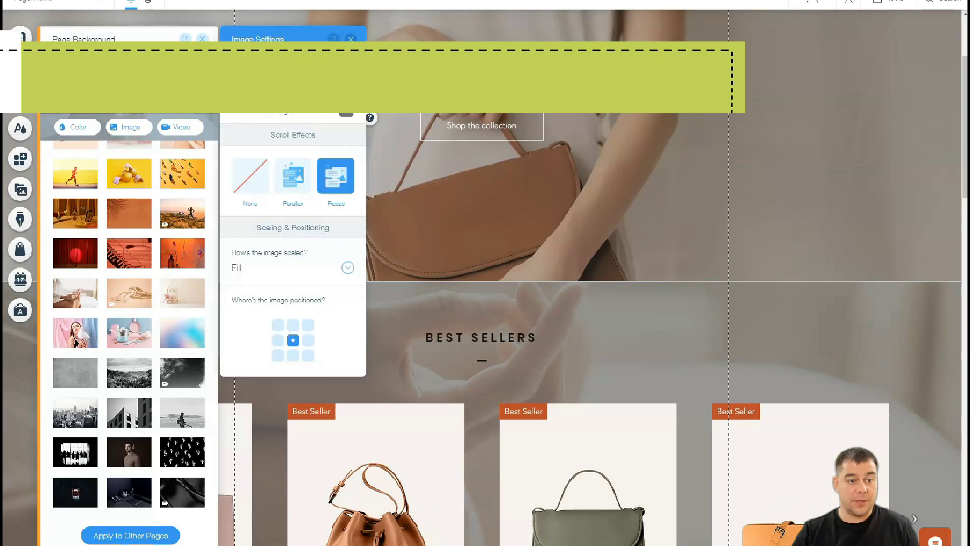
click(345, 115)
click(359, 164)
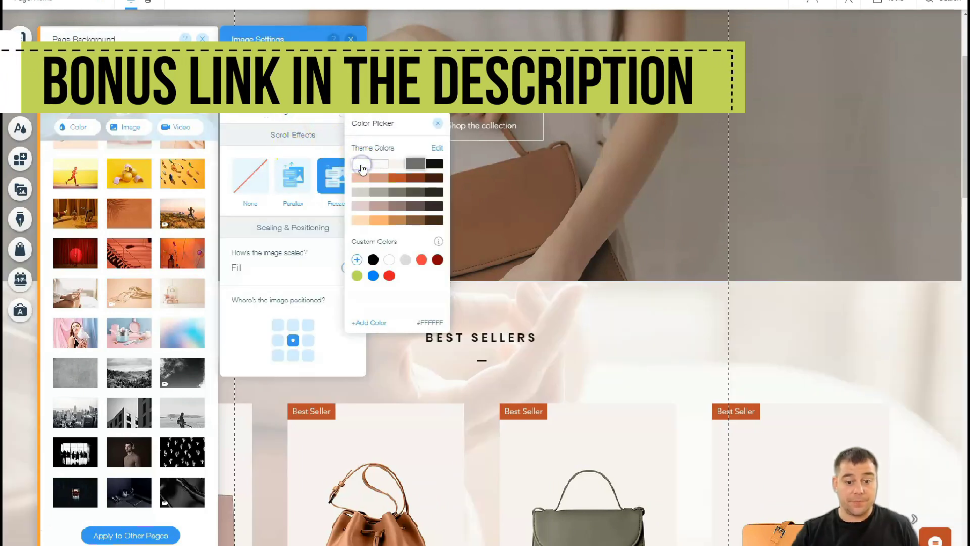
click(383, 194)
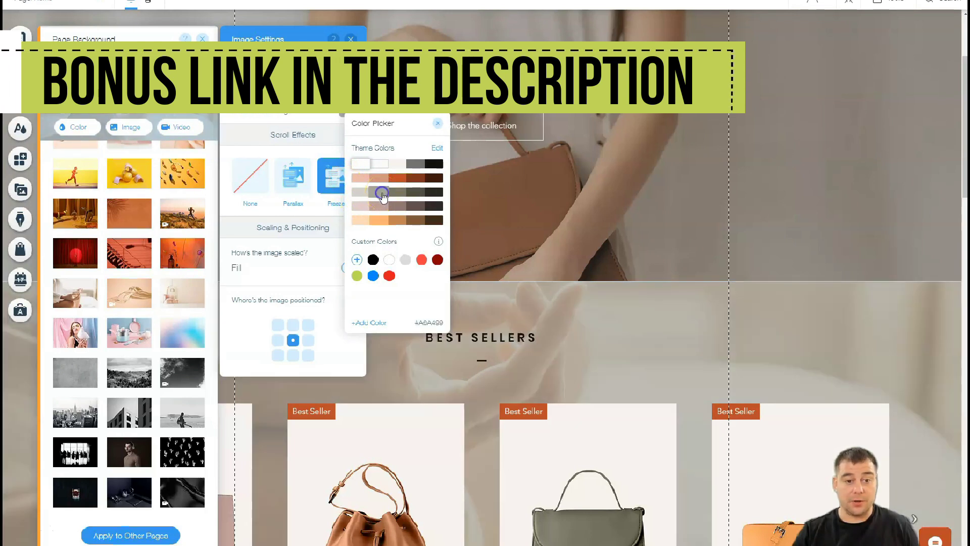
key(Escape)
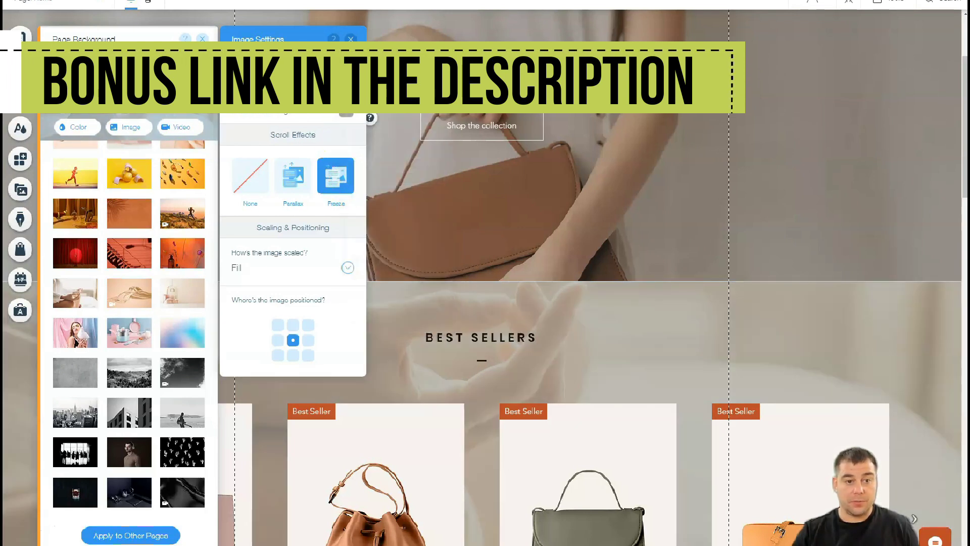
drag(272, 84, 248, 84)
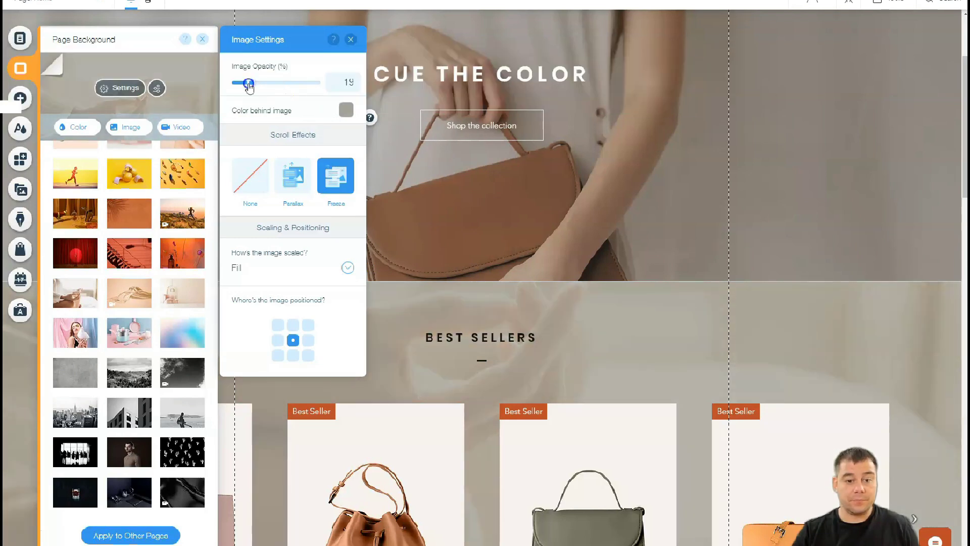
click(350, 39)
click(202, 39)
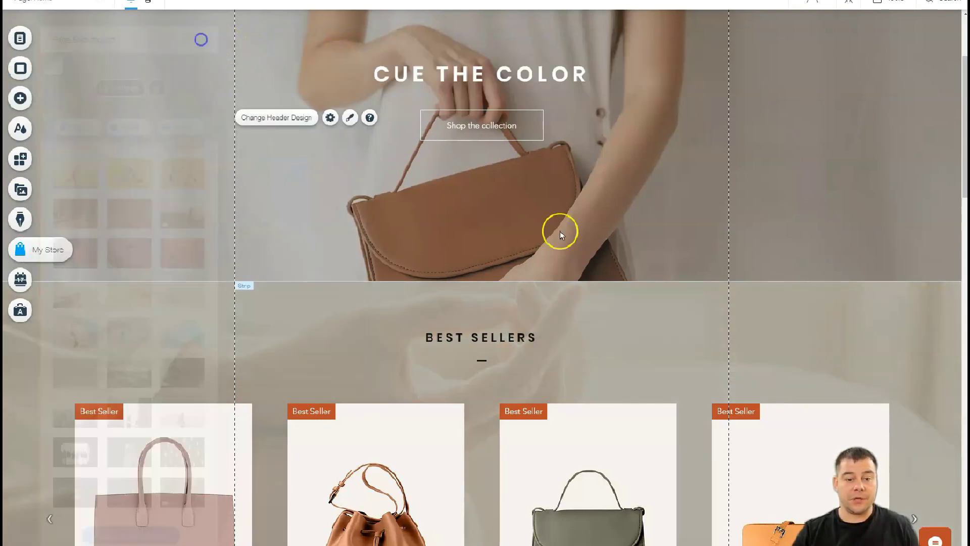
scroll(479, 378, down, 4)
scroll(479, 378, down, 10)
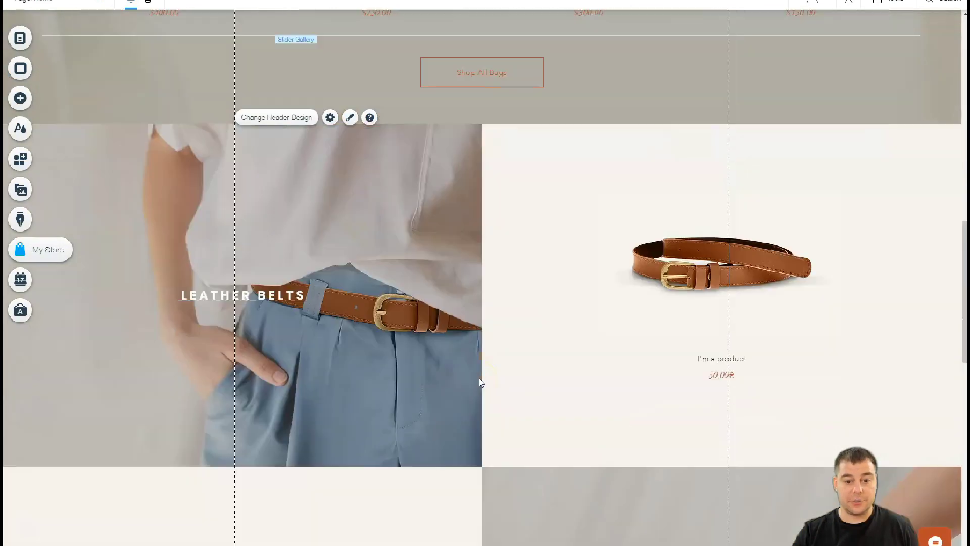
scroll(480, 382, down, 7)
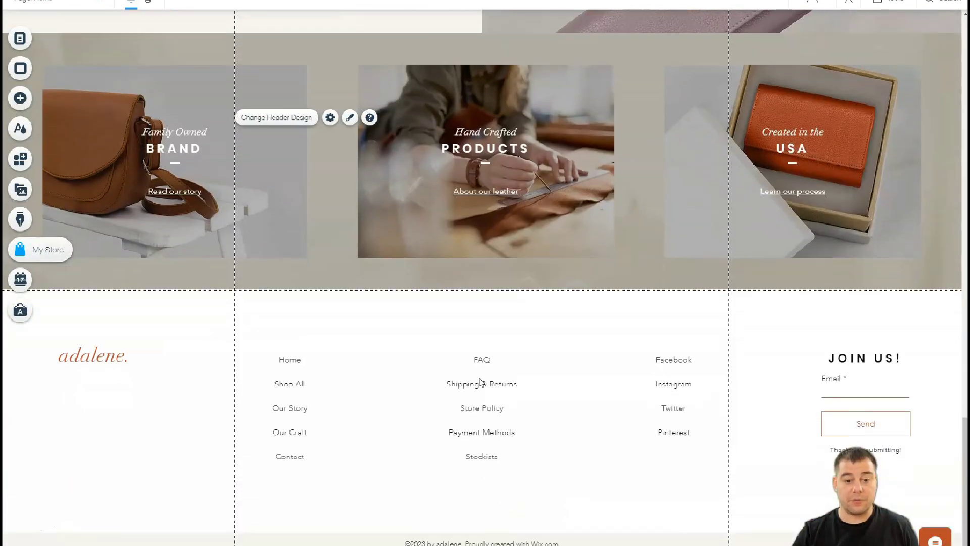
scroll(480, 383, up, 7)
scroll(480, 379, up, 10)
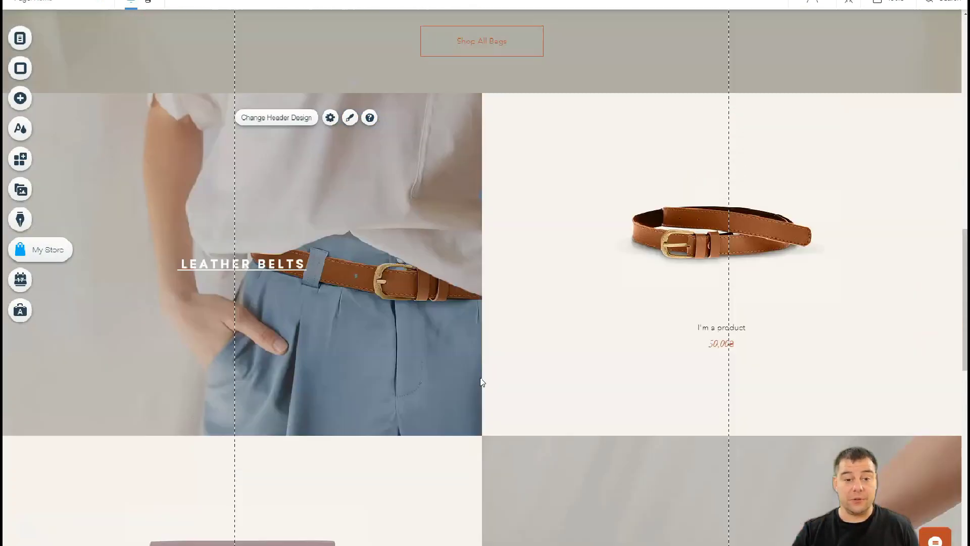
scroll(479, 381, up, 6)
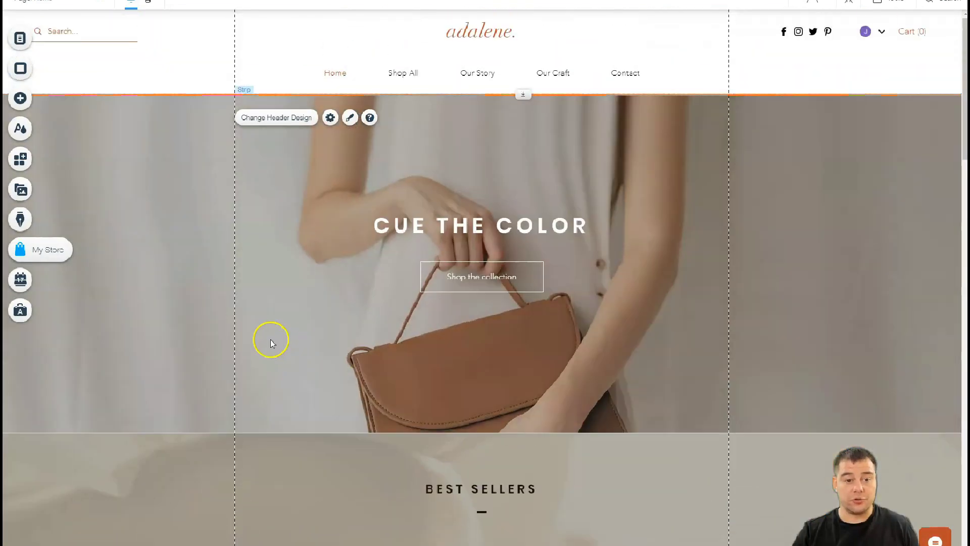
click(202, 209)
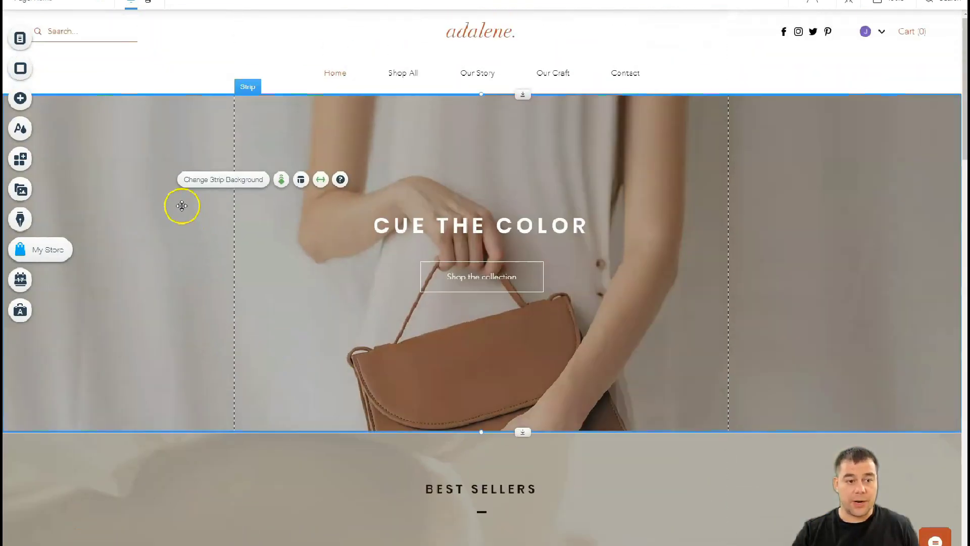
click(210, 181)
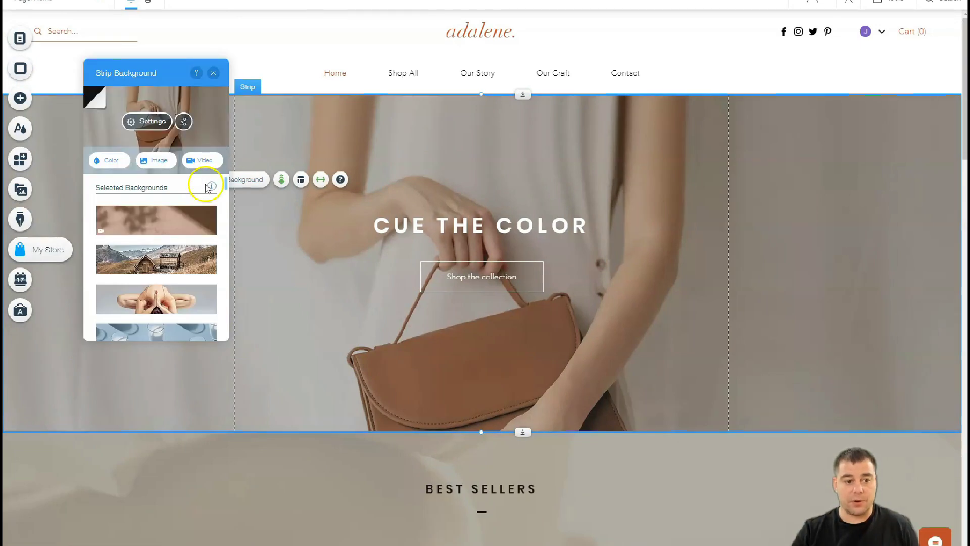
scroll(152, 249, down, 3)
scroll(151, 248, up, 3)
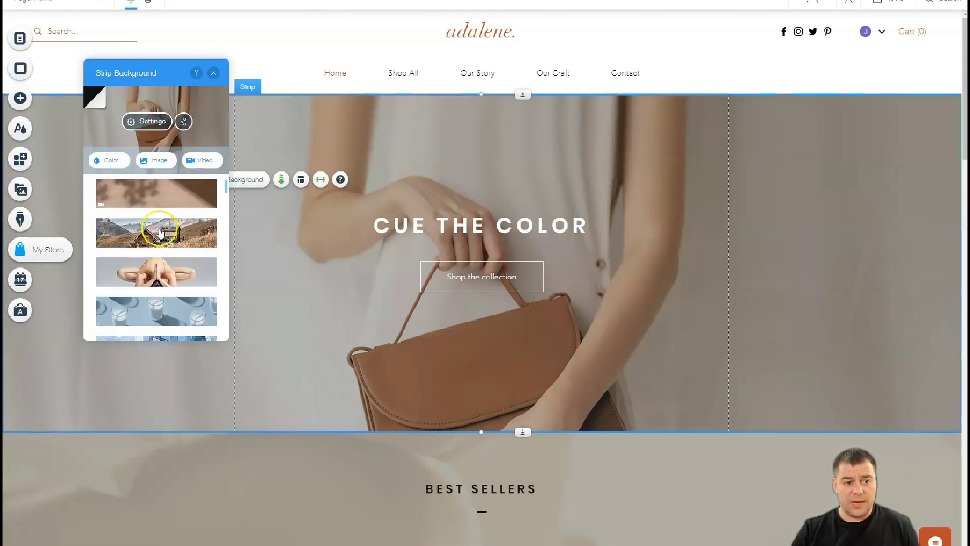
scroll(157, 249, down, 5)
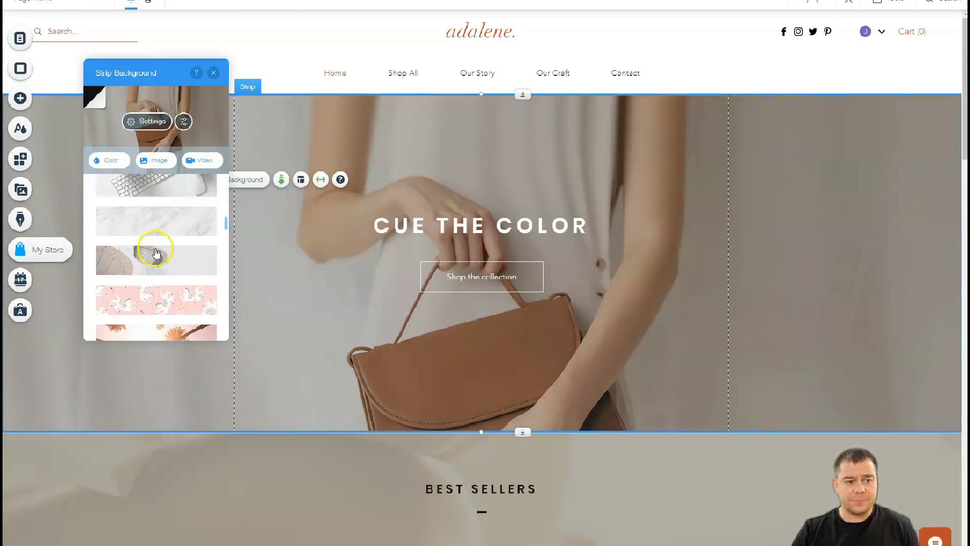
scroll(156, 253, down, 6)
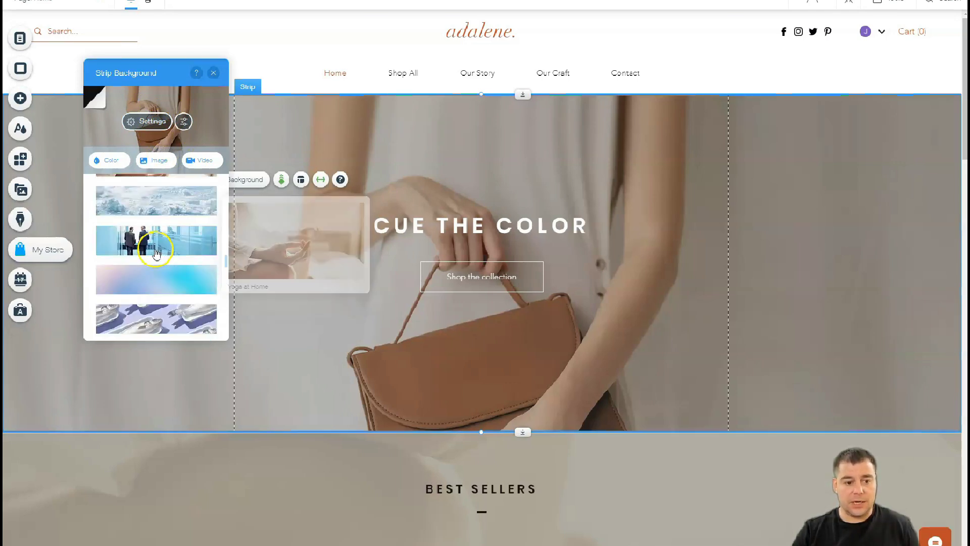
scroll(157, 253, down, 8)
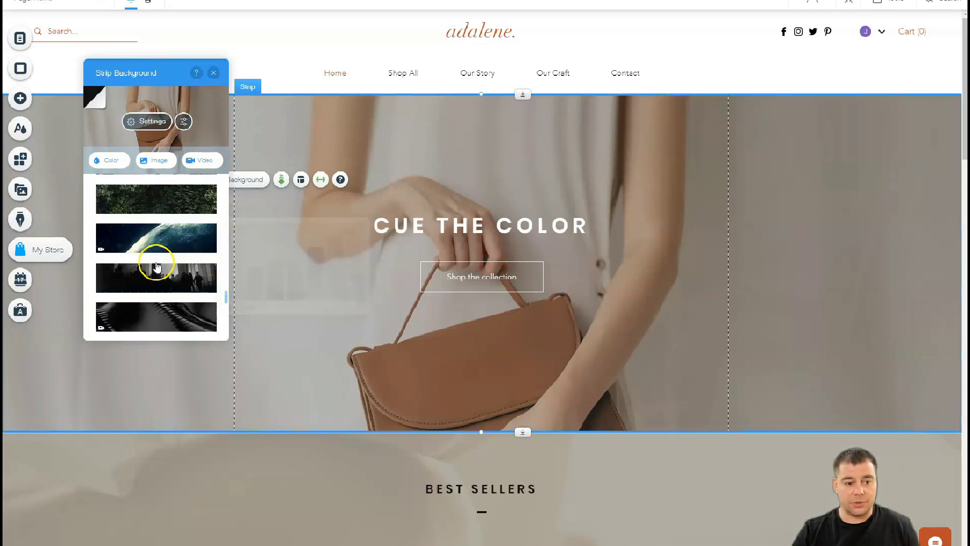
scroll(157, 266, down, 8)
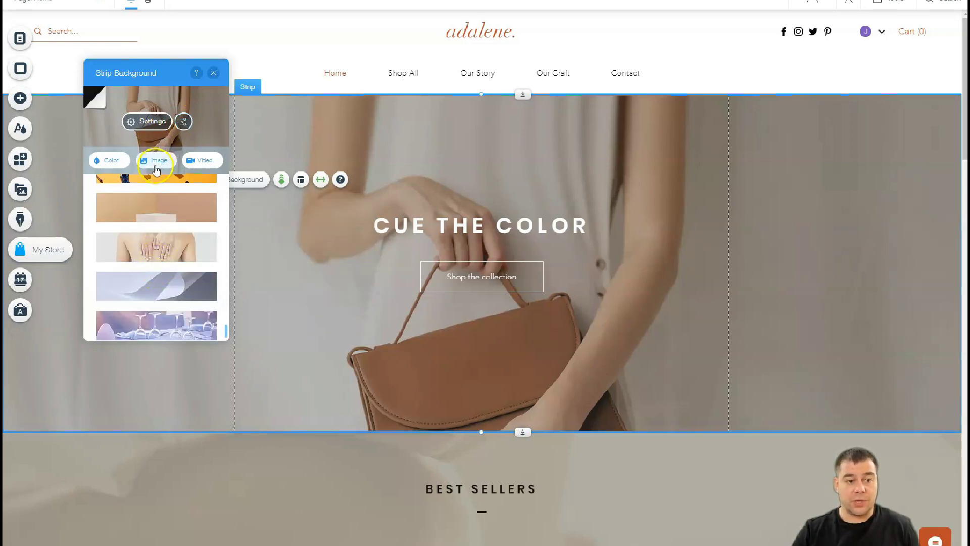
click(215, 73)
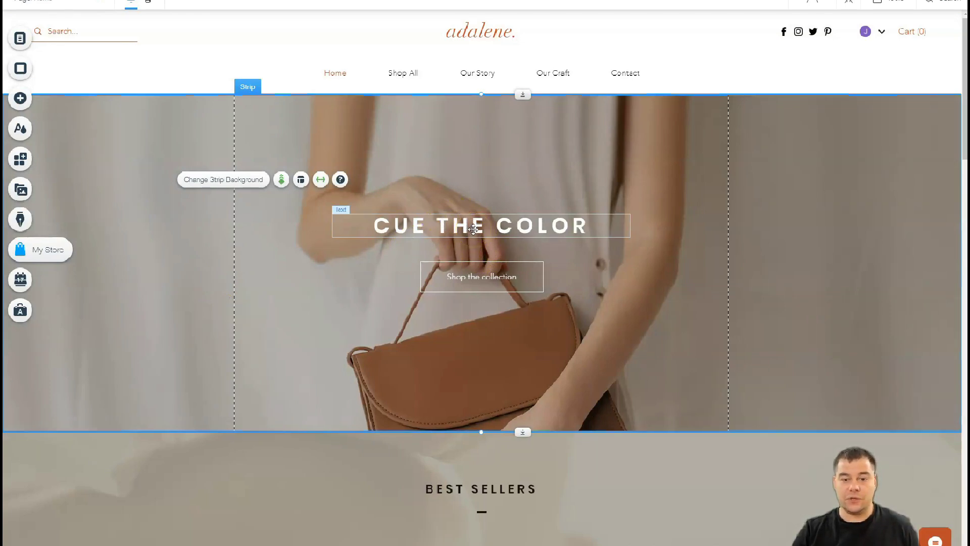
Step: Drag the CUE THE COLOR heading about 50 px higher in the hero strip
drag(475, 194, 475, 169)
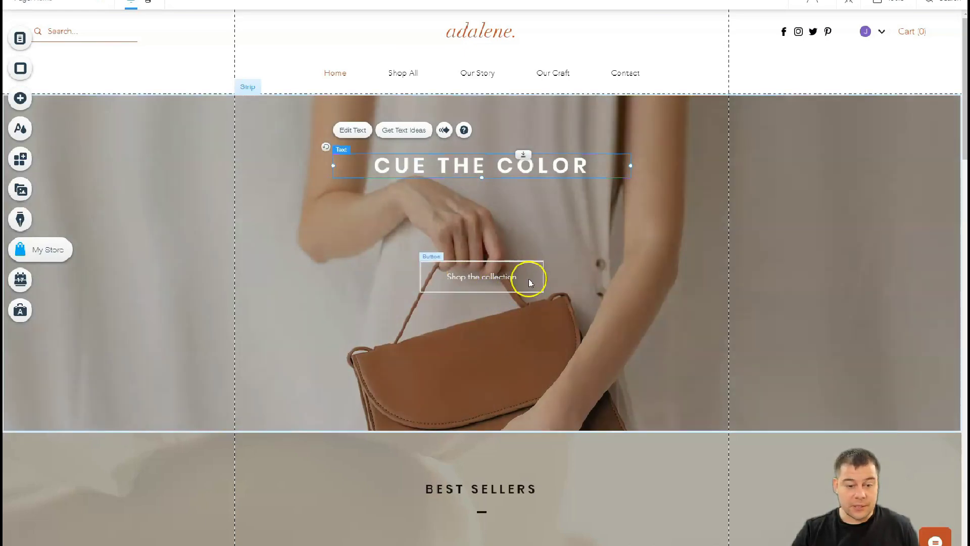
scroll(623, 345, down, 3)
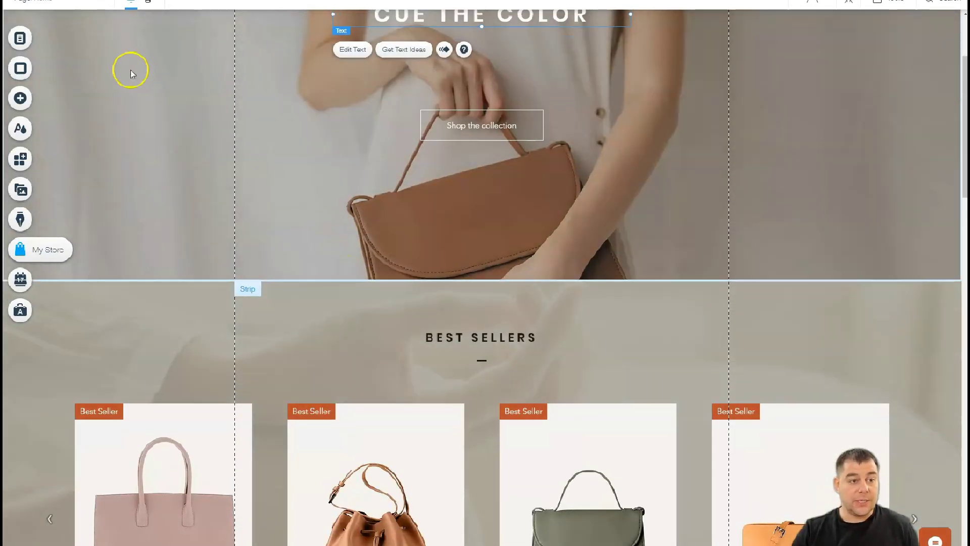
Step: Insert a blank Classic strip below the hero and stretch its bottom edge taller
click(21, 98)
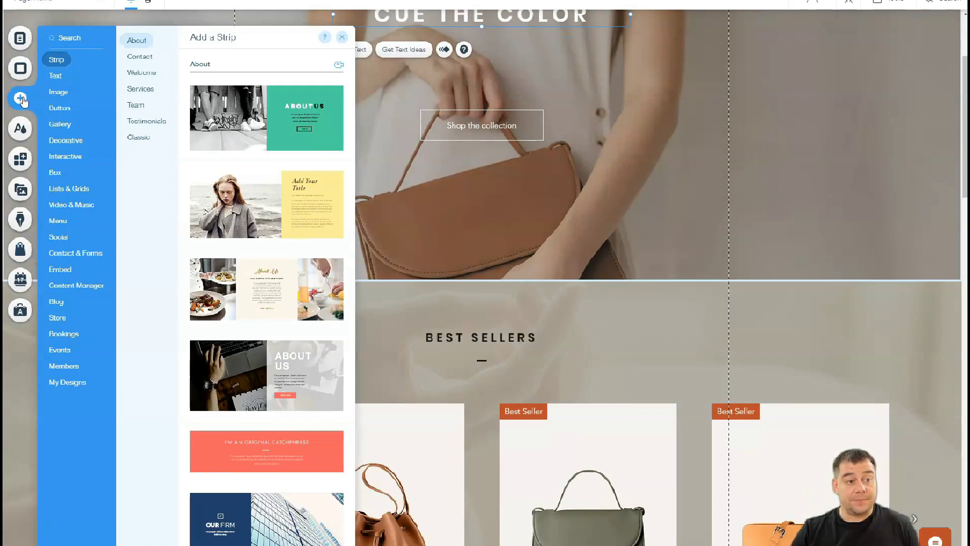
click(53, 62)
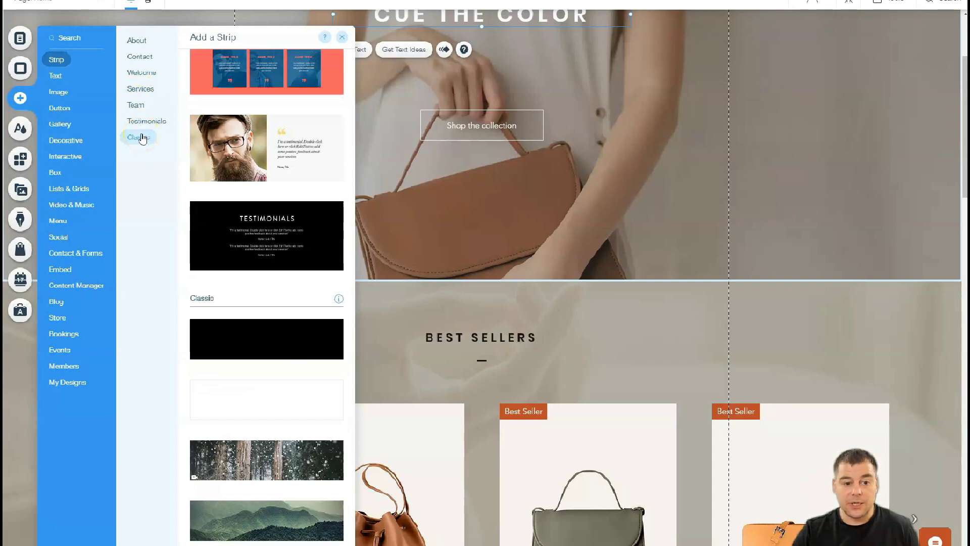
drag(223, 364, 527, 291)
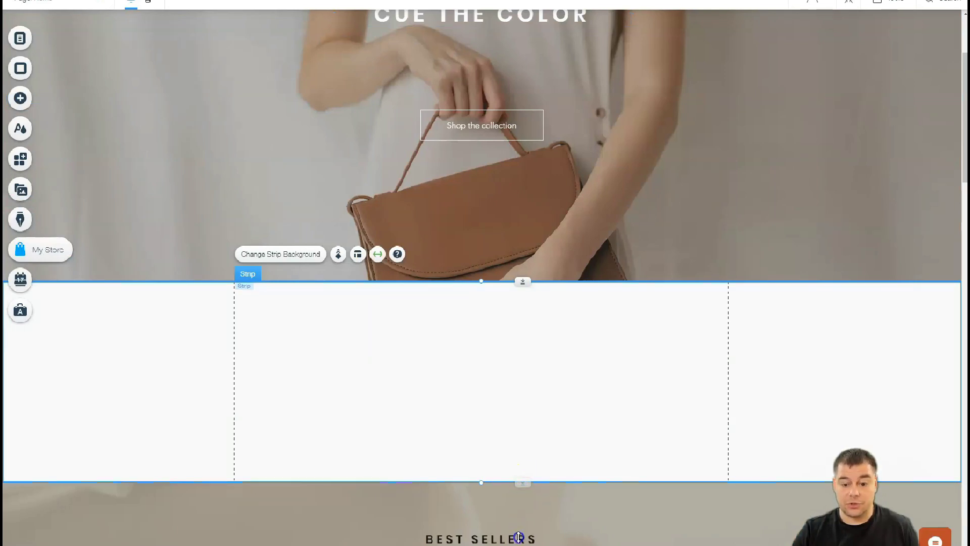
drag(519, 537, 521, 545)
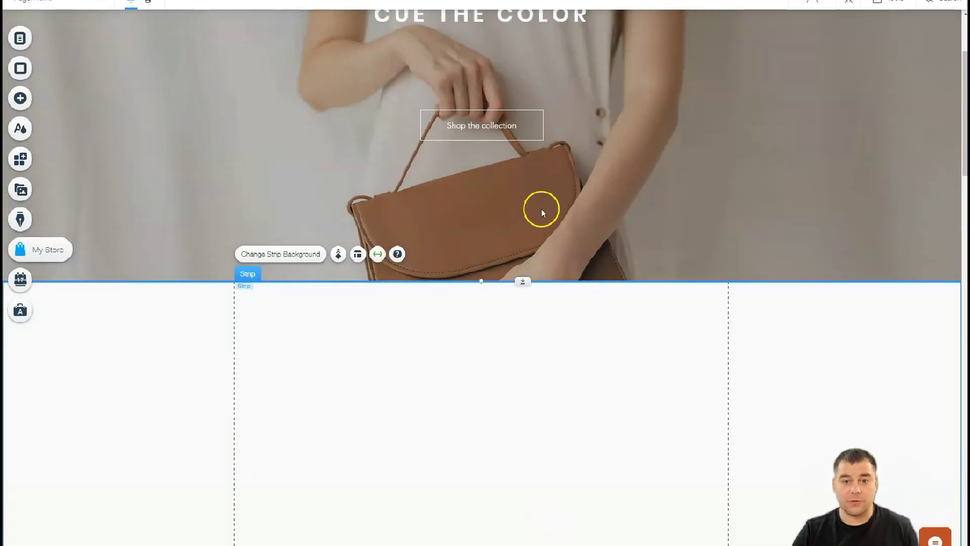
scroll(536, 222, up, 3)
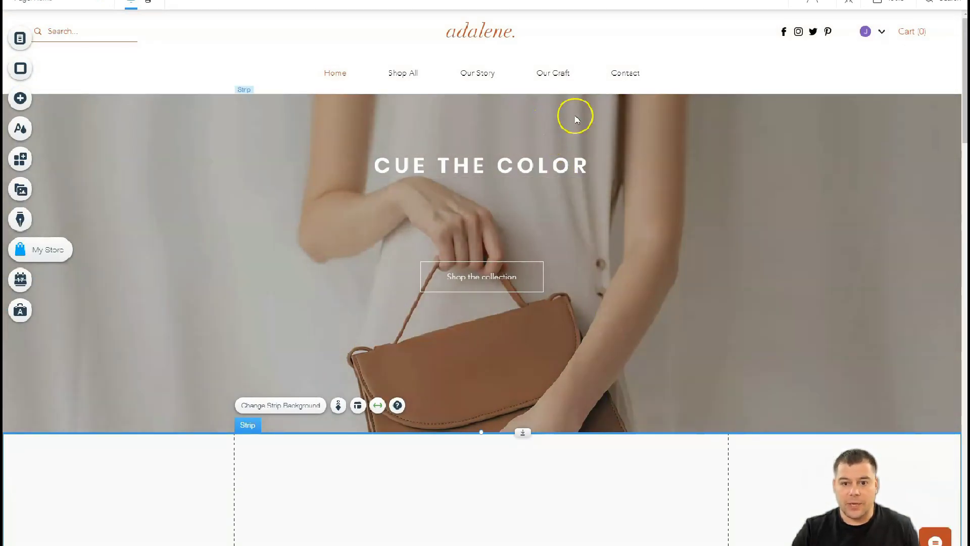
Step: Place a Plane Overhead video player from Video & Music into the new strip
scroll(177, 197, down, 2)
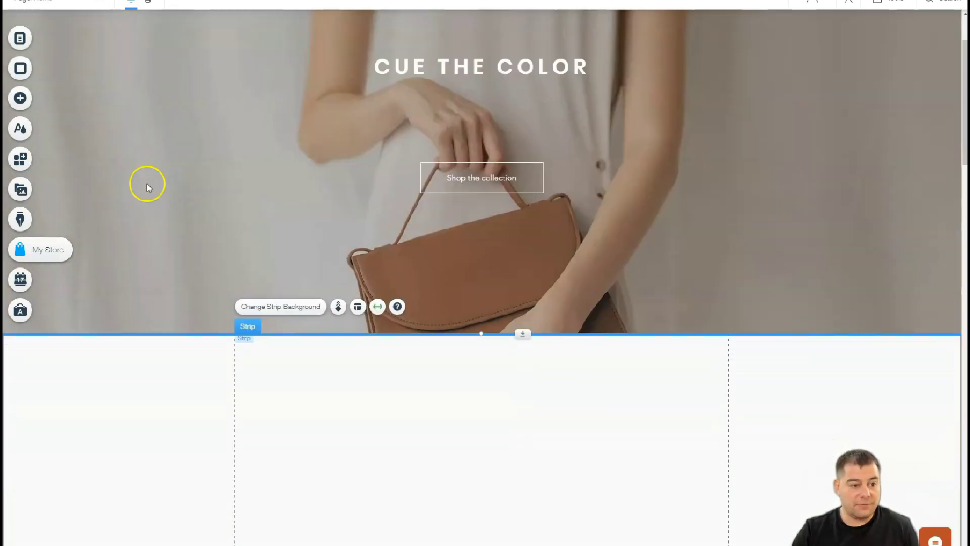
click(20, 99)
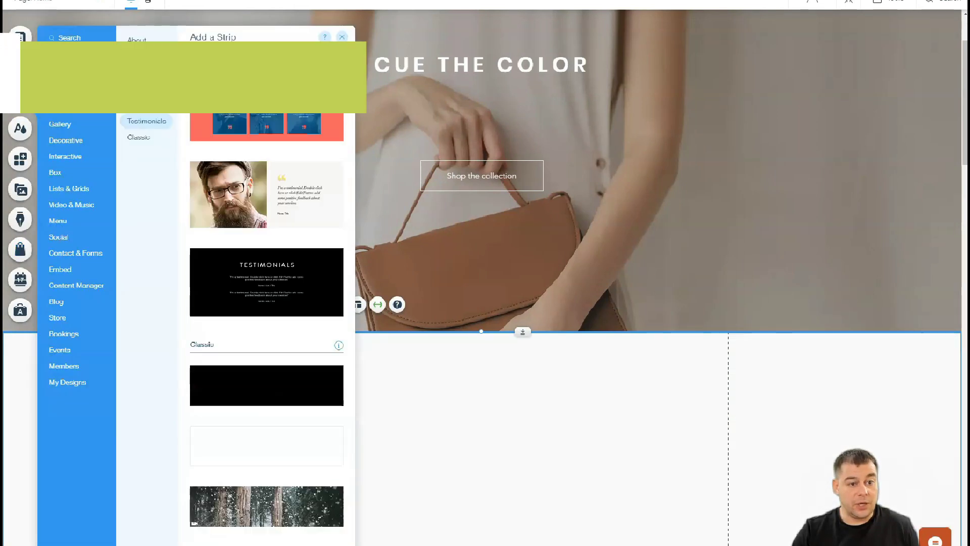
click(62, 206)
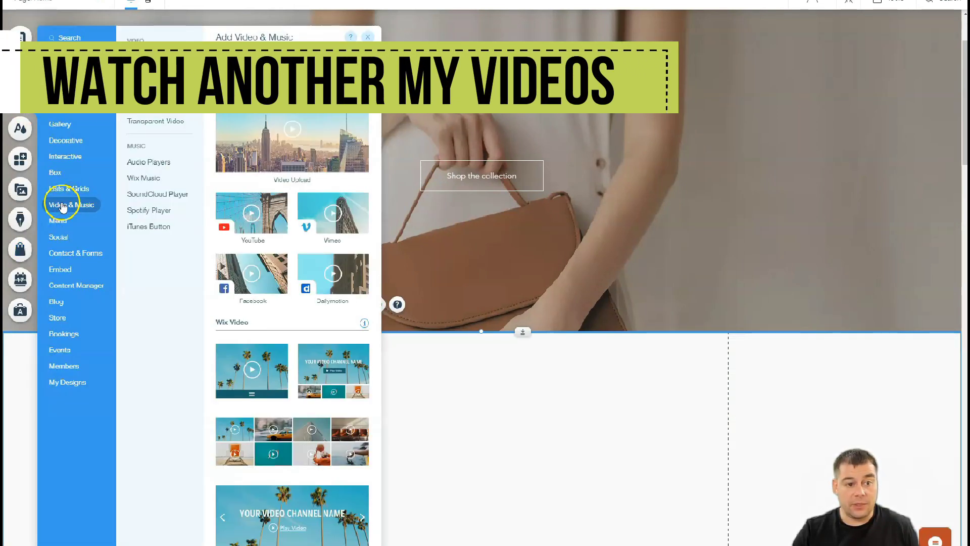
drag(333, 273, 503, 416)
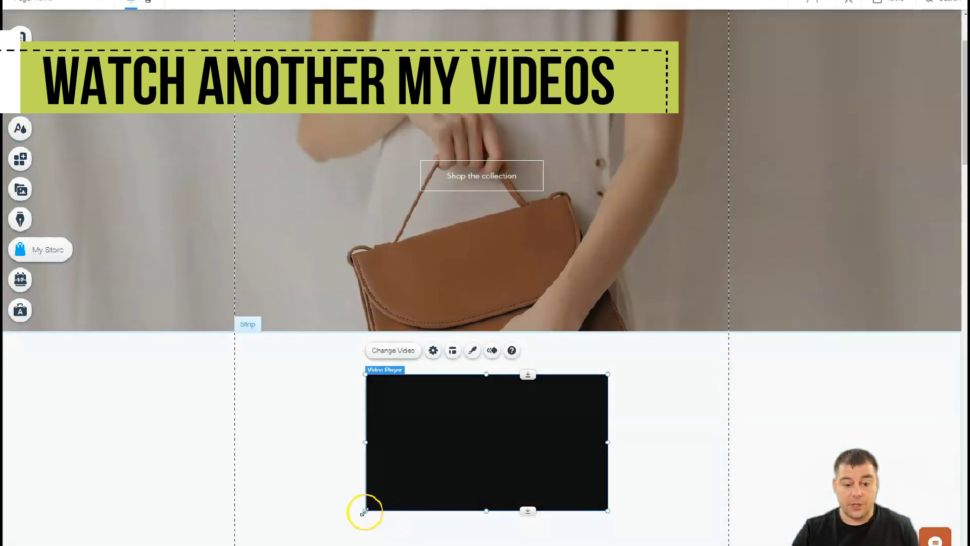
Step: Enlarge the video player to roughly 983 × 557 and align it with the content area
drag(364, 511, 343, 523)
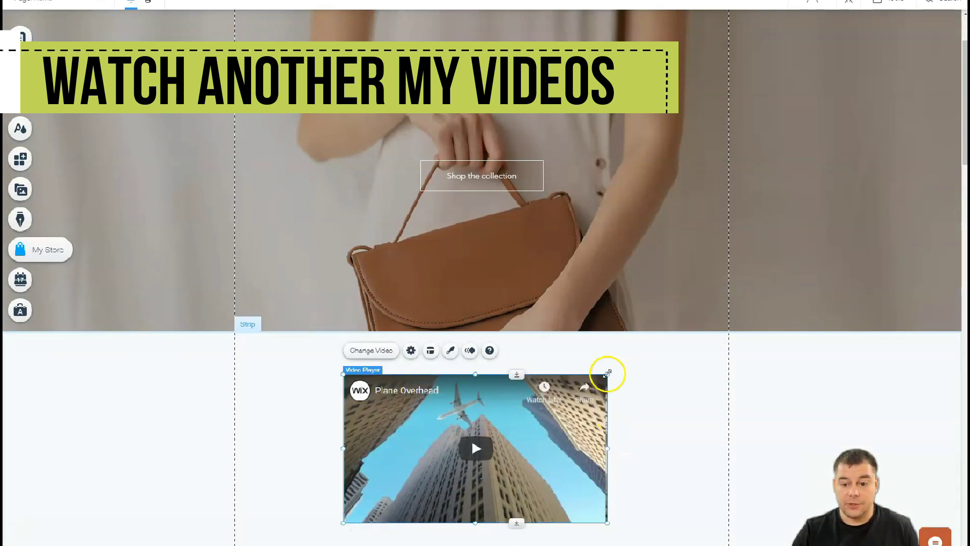
drag(607, 374, 663, 340)
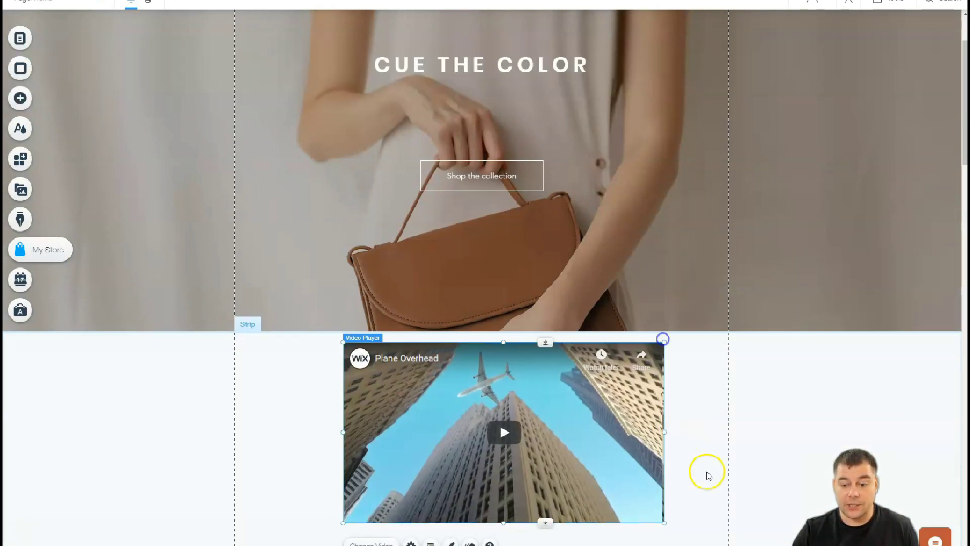
scroll(730, 392, down, 4)
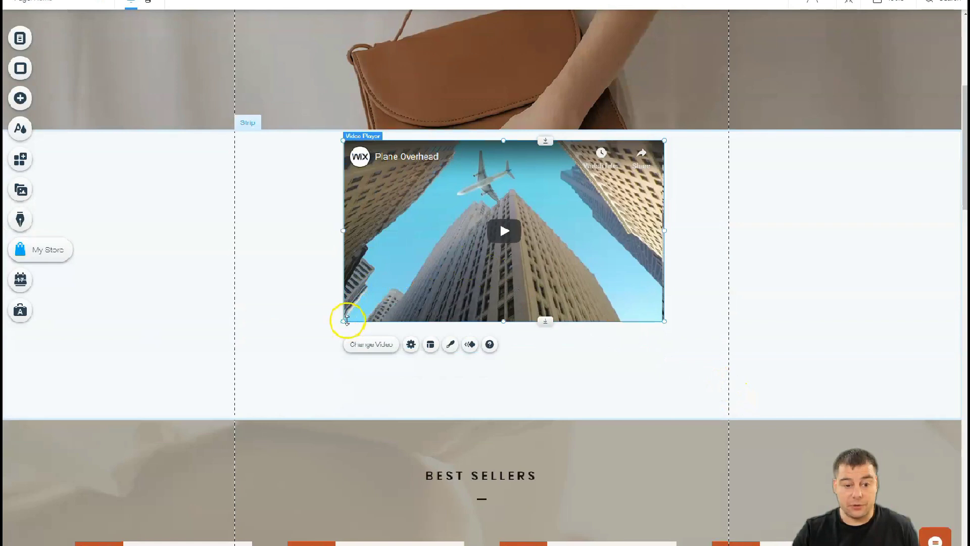
drag(343, 320, 242, 392)
drag(665, 384, 723, 412)
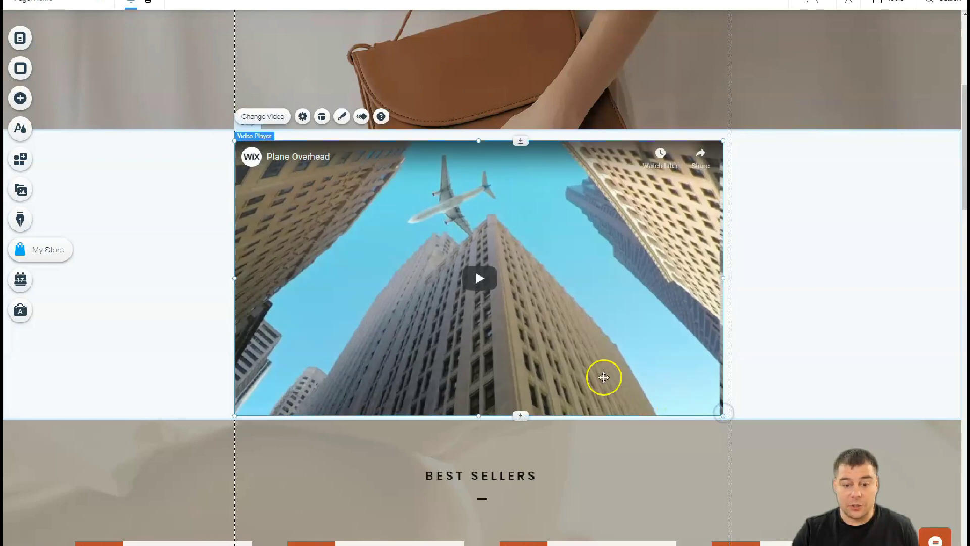
click(563, 364)
drag(563, 363, 566, 364)
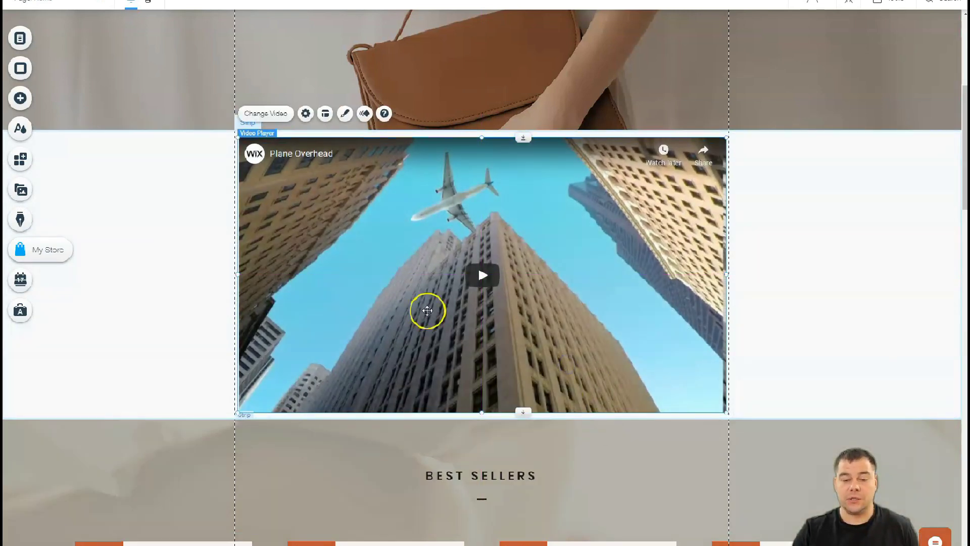
Step: Set the video strip's background colour to grey #71716F
click(123, 228)
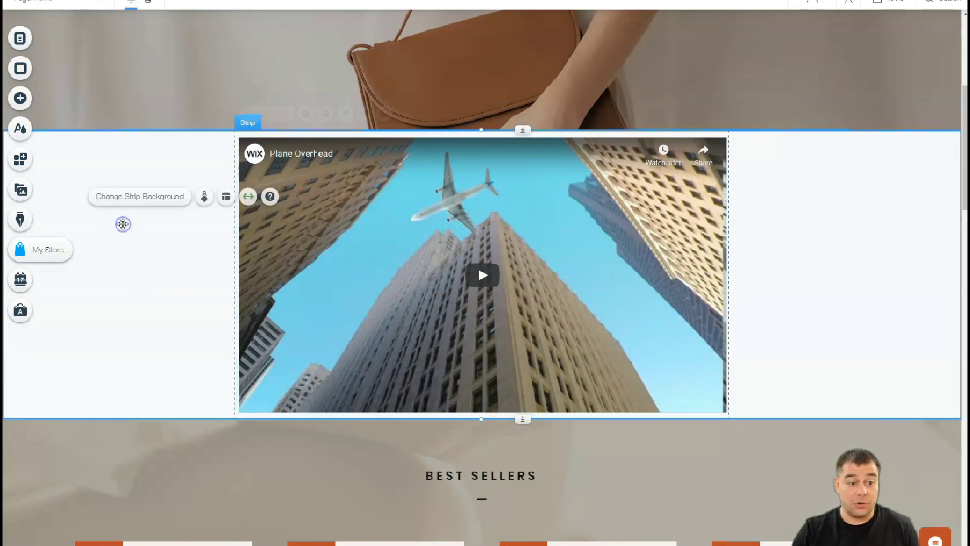
click(134, 200)
click(98, 199)
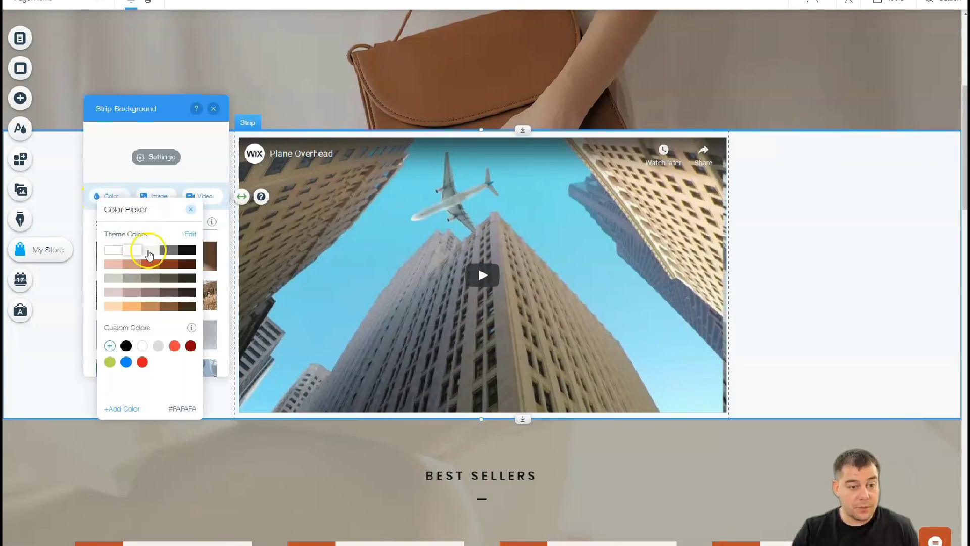
click(168, 251)
click(152, 251)
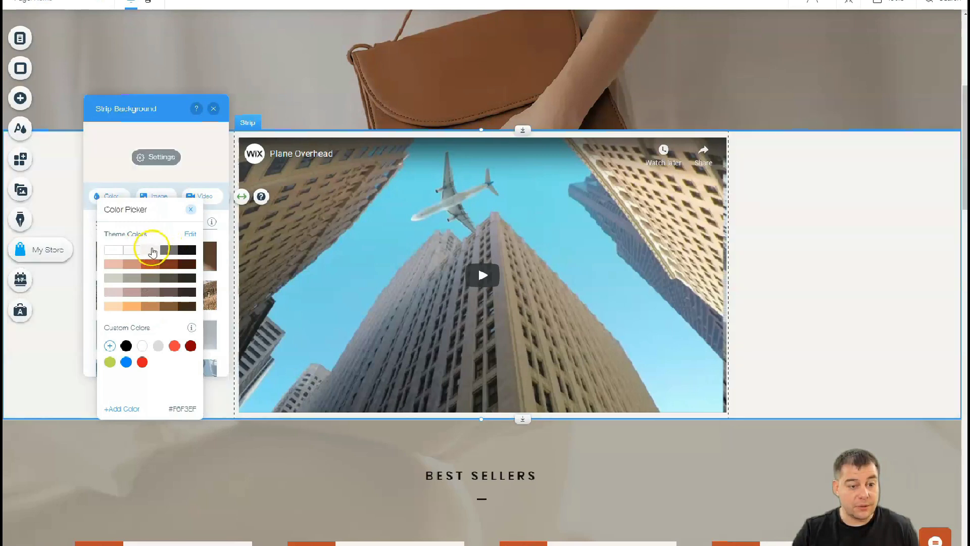
click(167, 251)
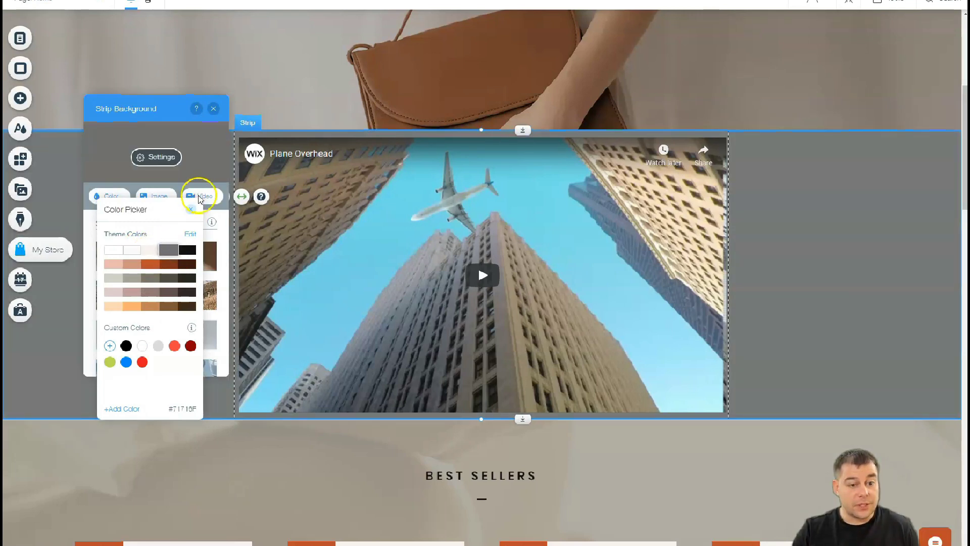
click(193, 215)
click(213, 109)
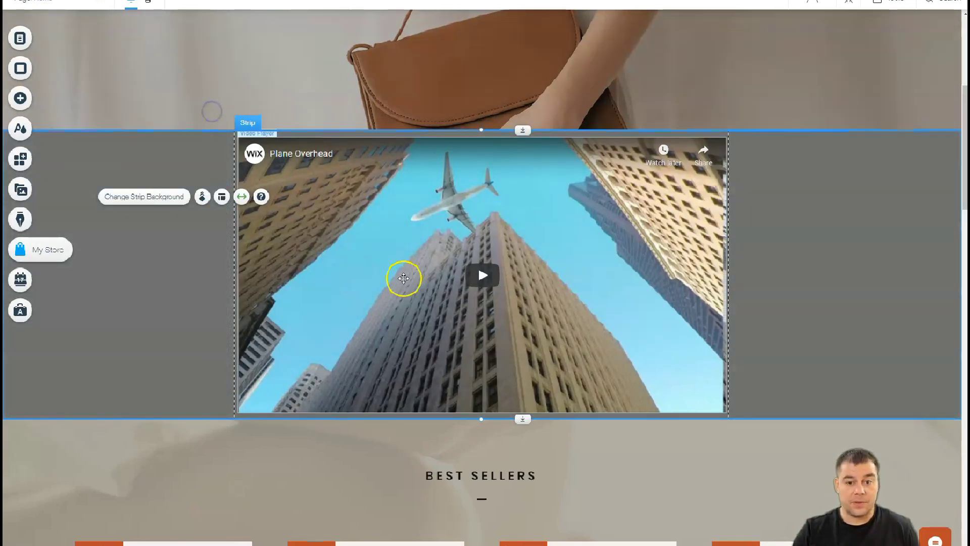
Step: Stretch the strip's bottom edge down, leaving grey space below the video
scroll(546, 305, down, 2)
scroll(546, 305, up, 7)
scroll(546, 304, down, 6)
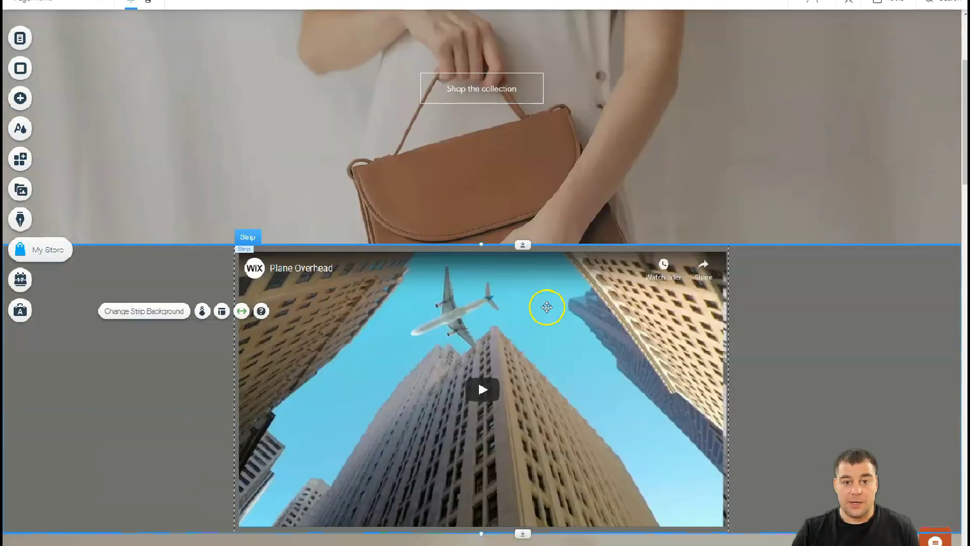
scroll(547, 307, down, 2)
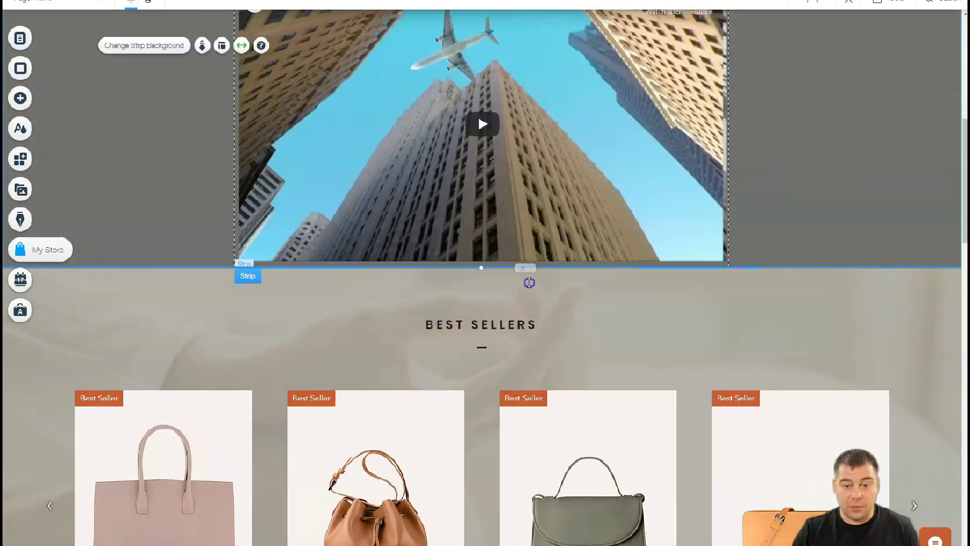
drag(531, 353, 540, 387)
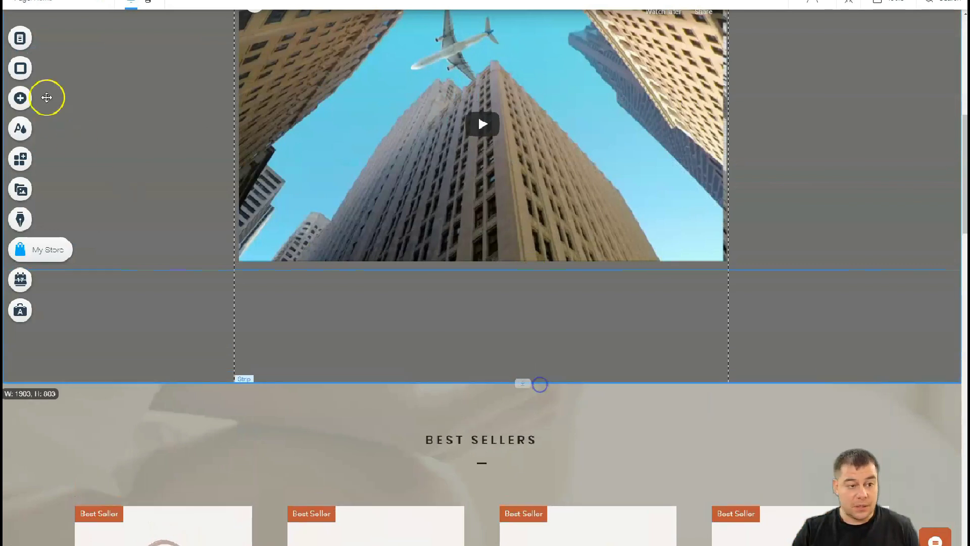
Step: Add a plain themed Button and centre it just beneath the Plane Overhead video
click(20, 99)
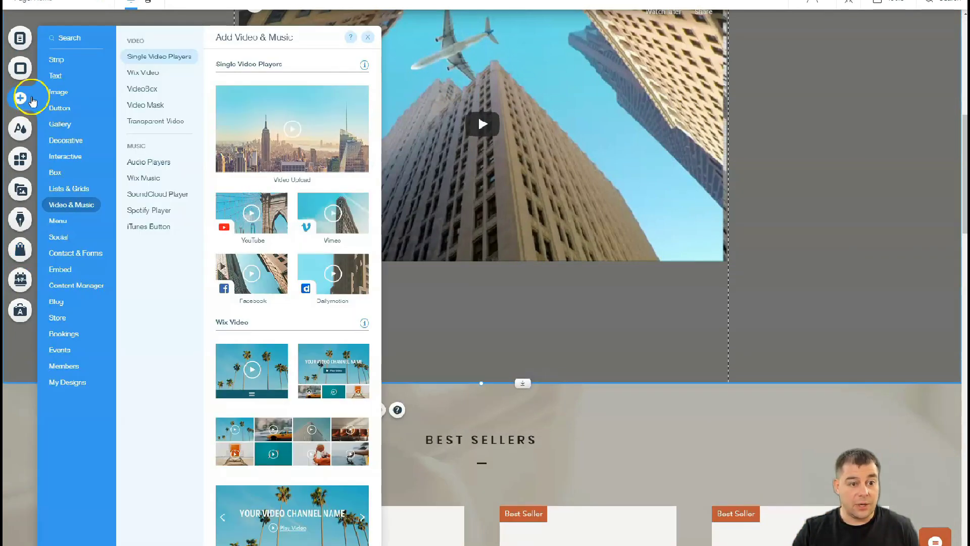
click(57, 109)
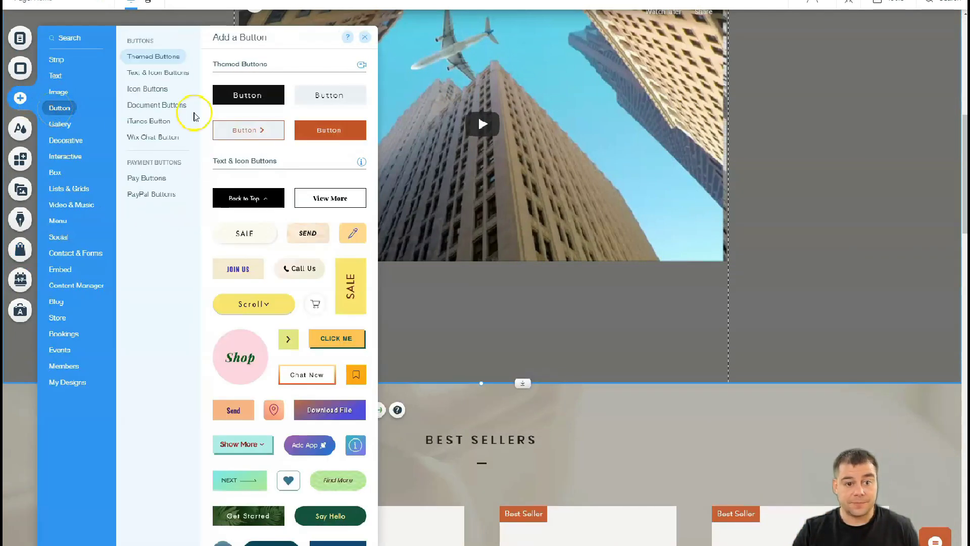
click(460, 313)
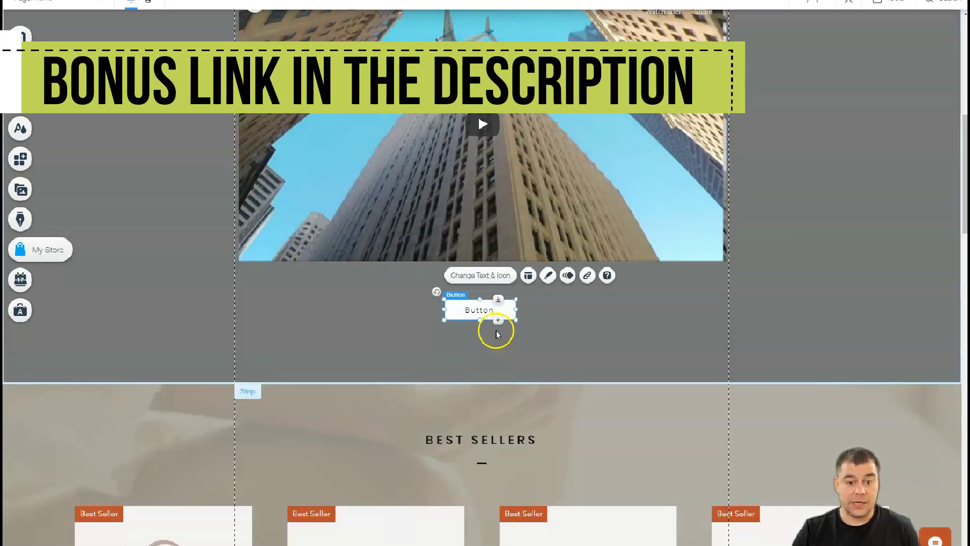
drag(485, 310, 486, 318)
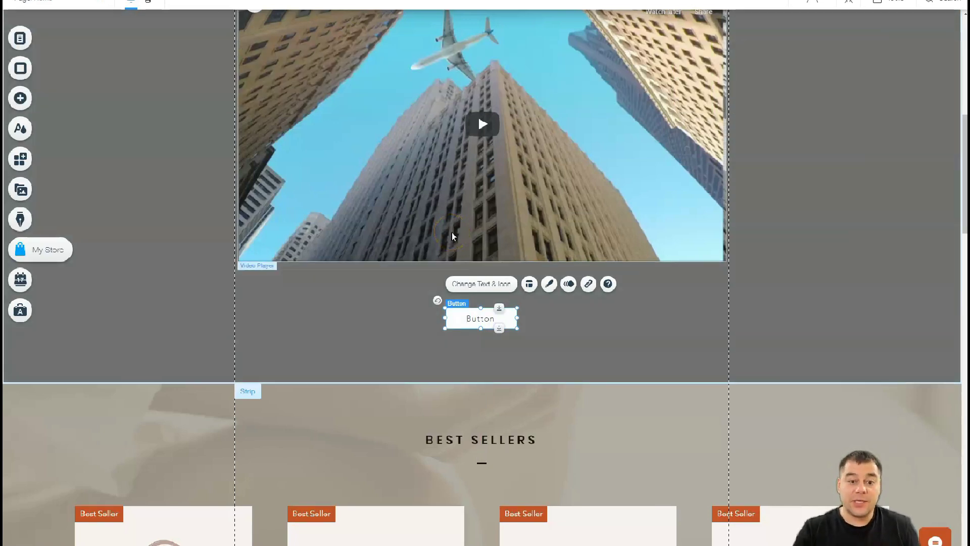
scroll(452, 236, up, 2)
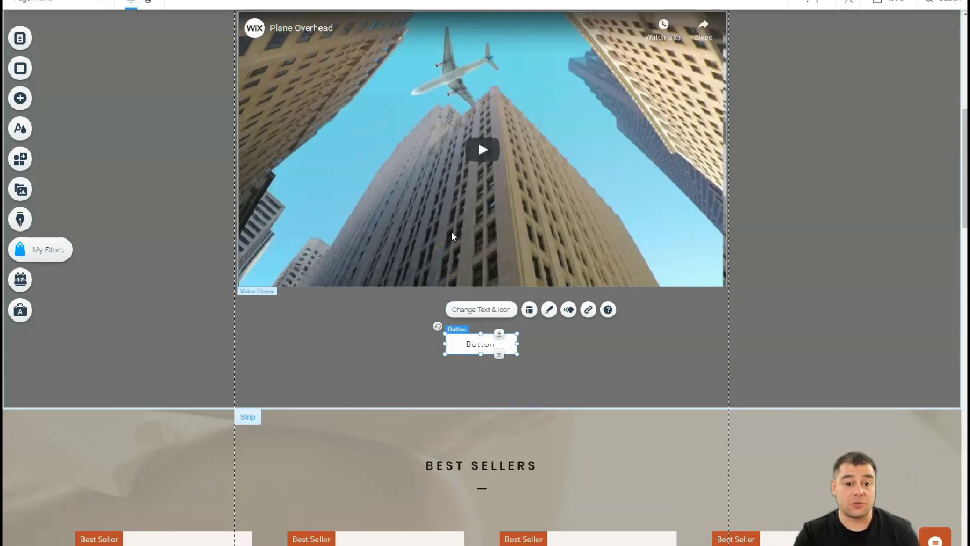
scroll(452, 236, up, 1)
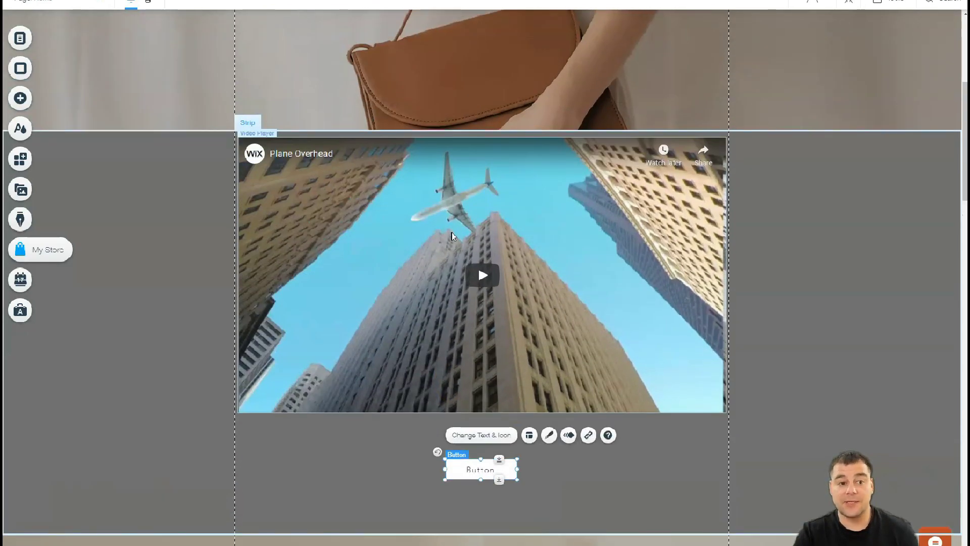
scroll(452, 236, up, 5)
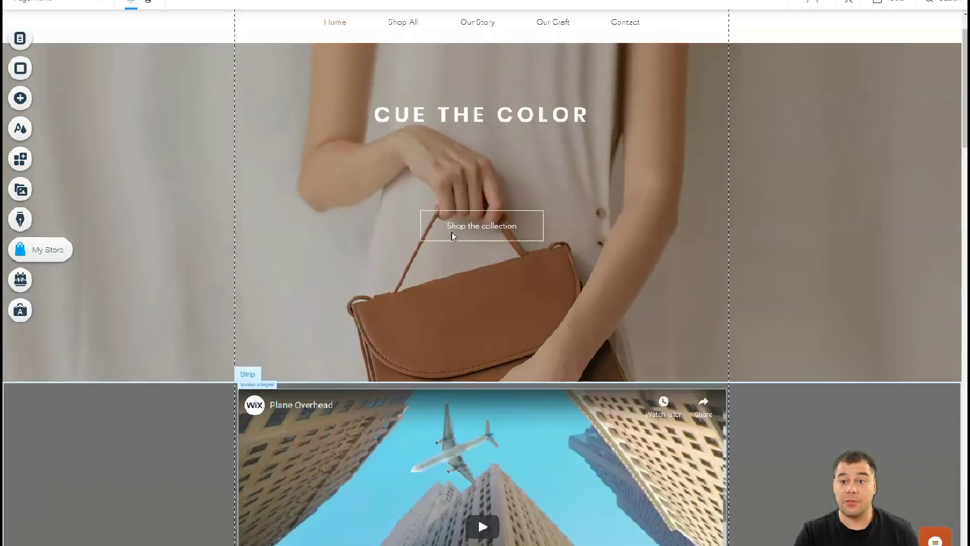
scroll(452, 236, up, 1)
Step: Raise the CUE THE COLOR heading's font size from 42 to 54 px
click(384, 165)
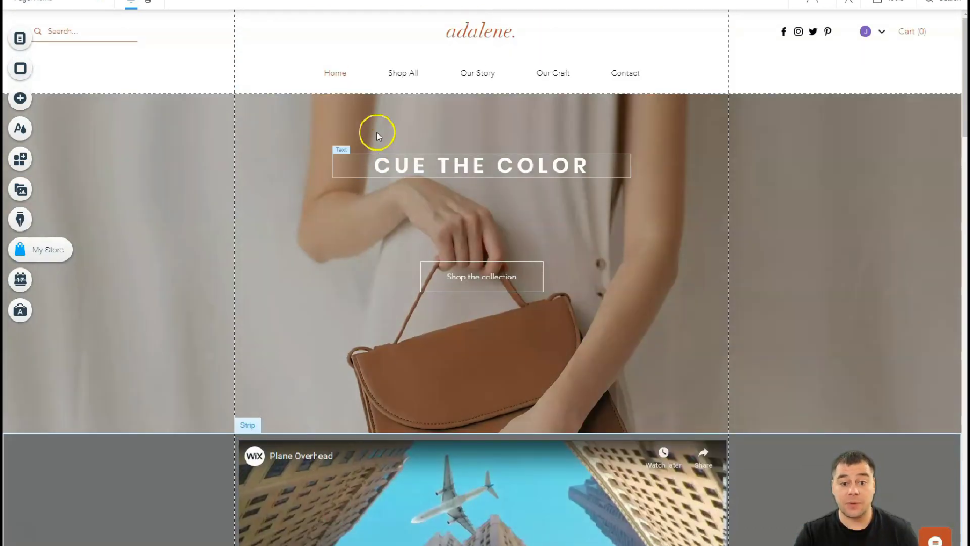
double_click(468, 167)
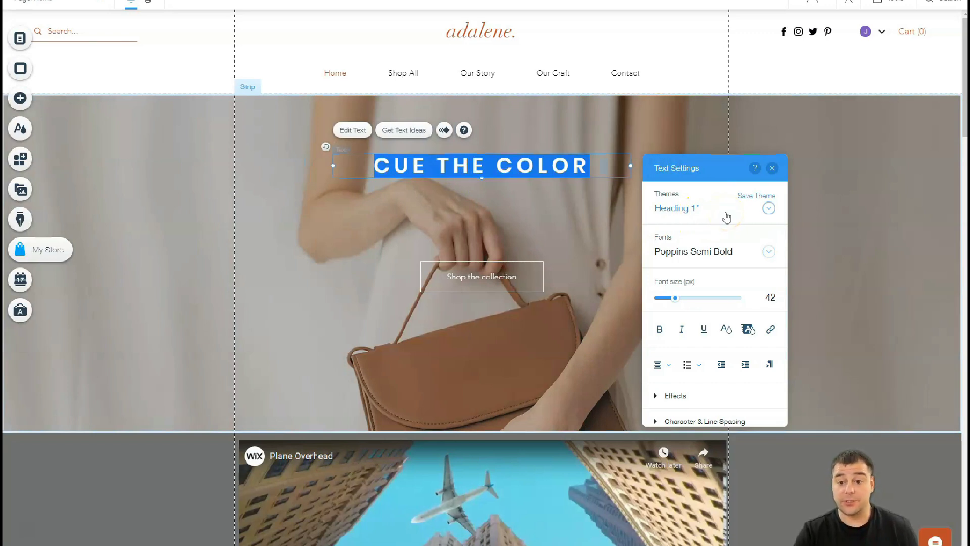
drag(675, 298, 681, 300)
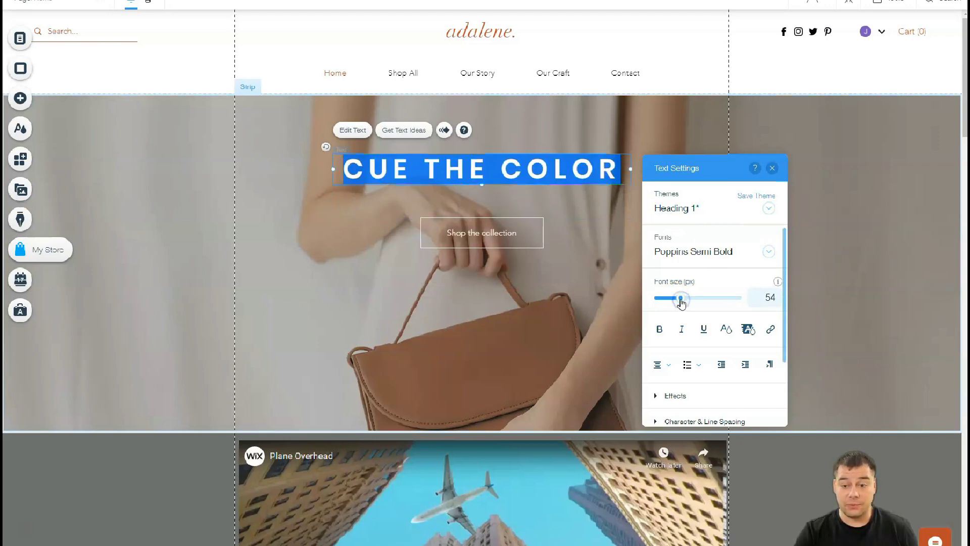
Step: Move the Shop the collection button lower and re-centre the CUE THE COLOR heading above it
click(599, 297)
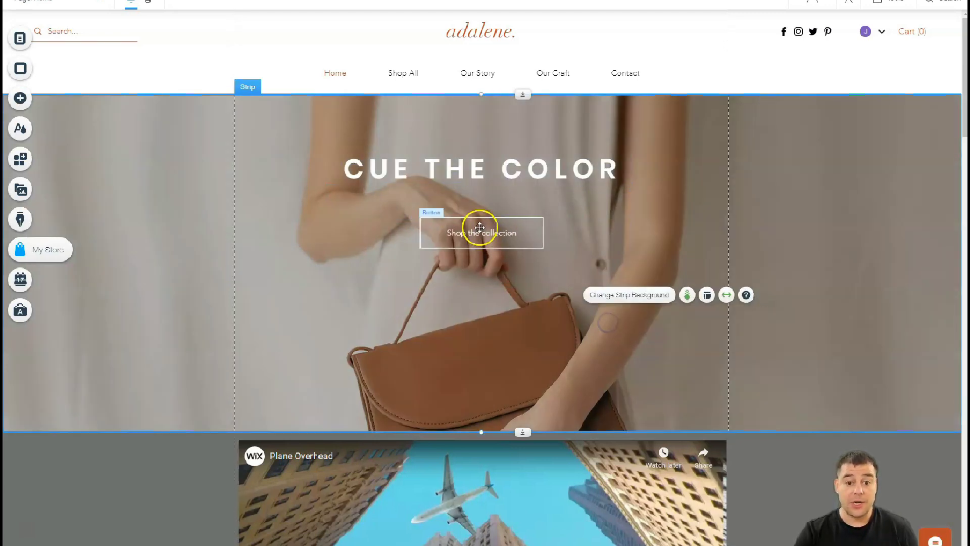
drag(481, 232, 484, 353)
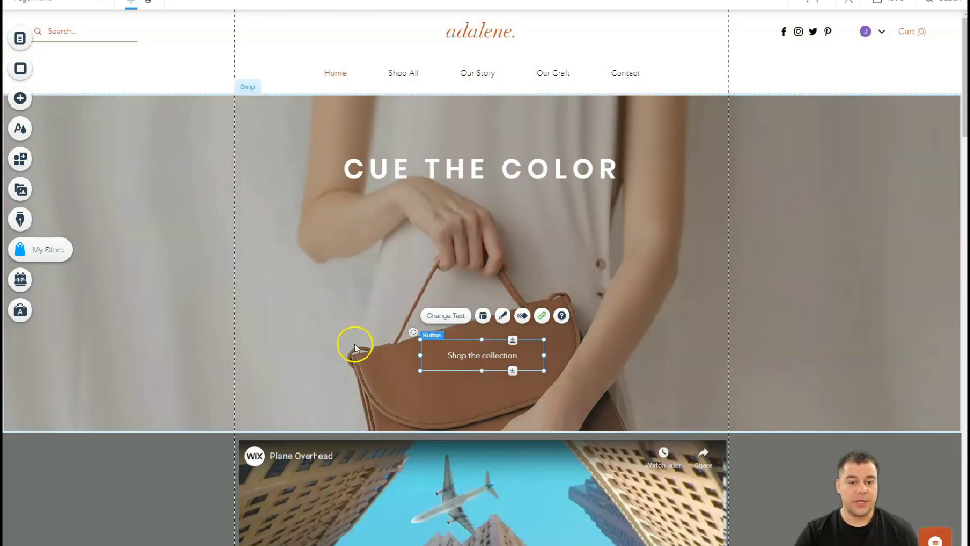
drag(489, 172, 204, 171)
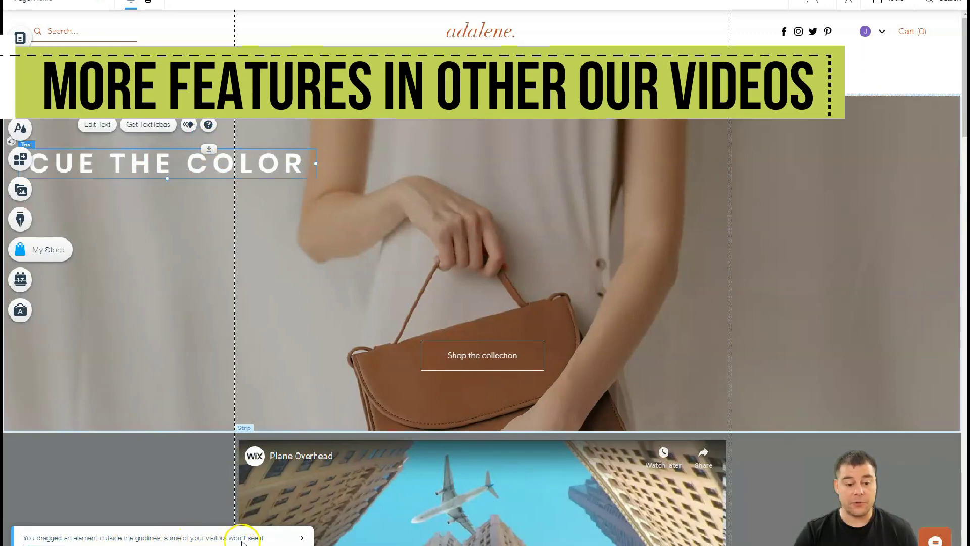
drag(130, 159, 444, 168)
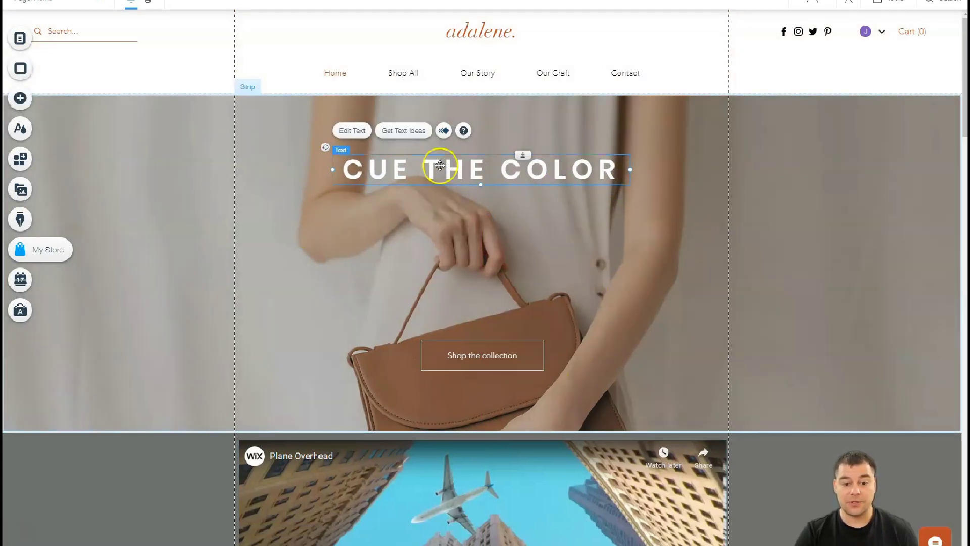
scroll(507, 342, down, 4)
scroll(515, 333, down, 2)
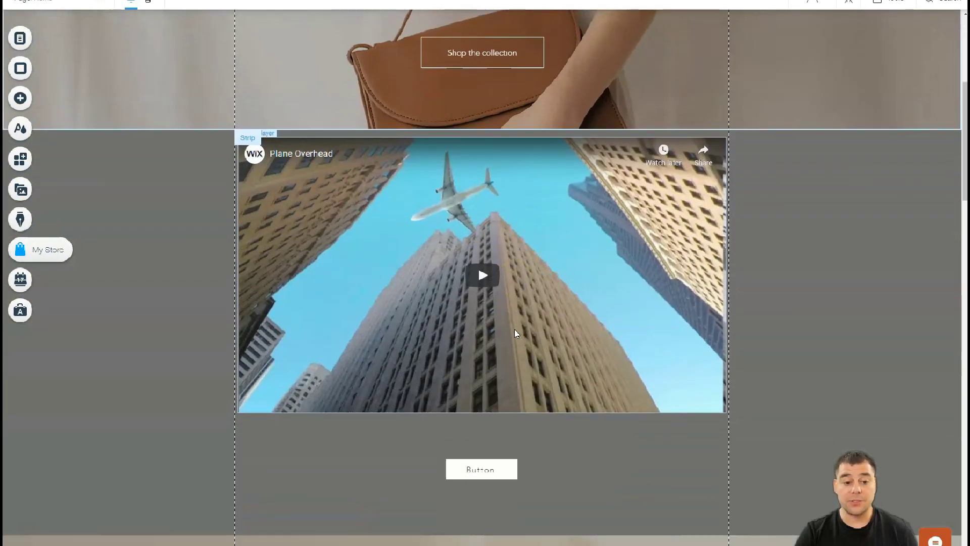
scroll(516, 332, down, 4)
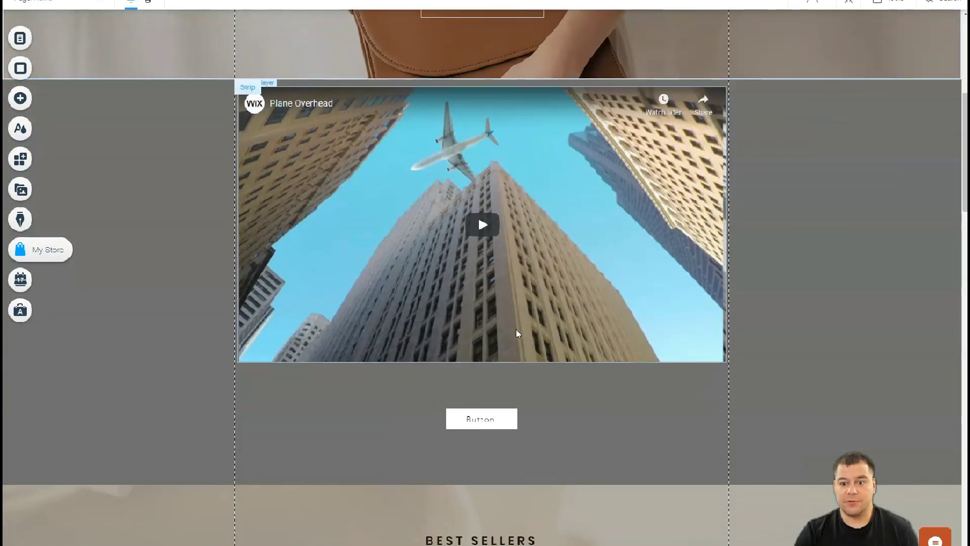
scroll(519, 332, down, 4)
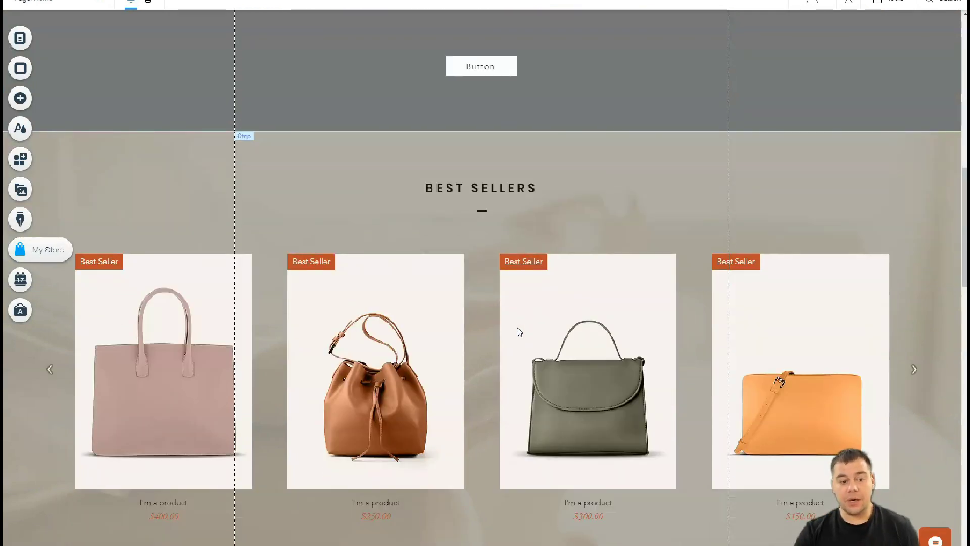
scroll(520, 332, down, 3)
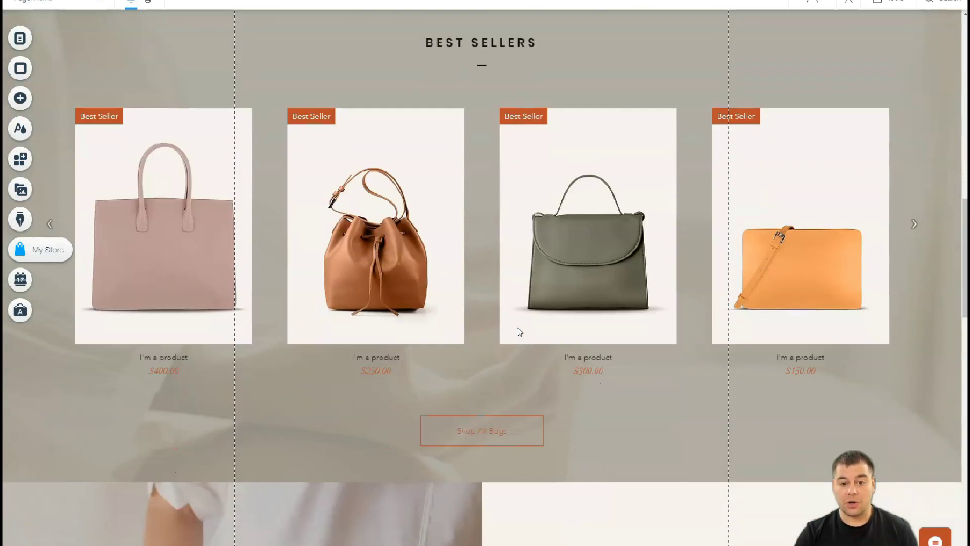
scroll(520, 331, down, 3)
scroll(520, 332, down, 5)
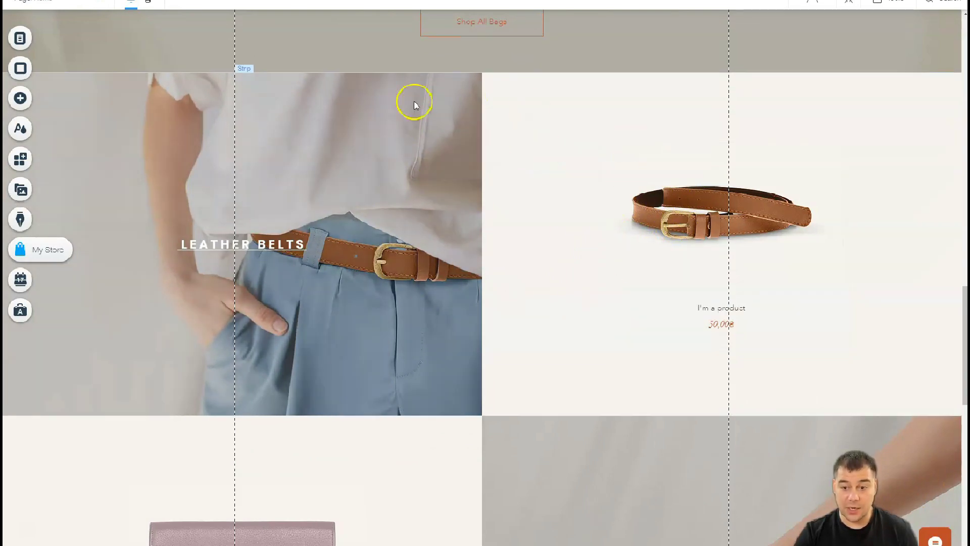
scroll(539, 321, down, 5)
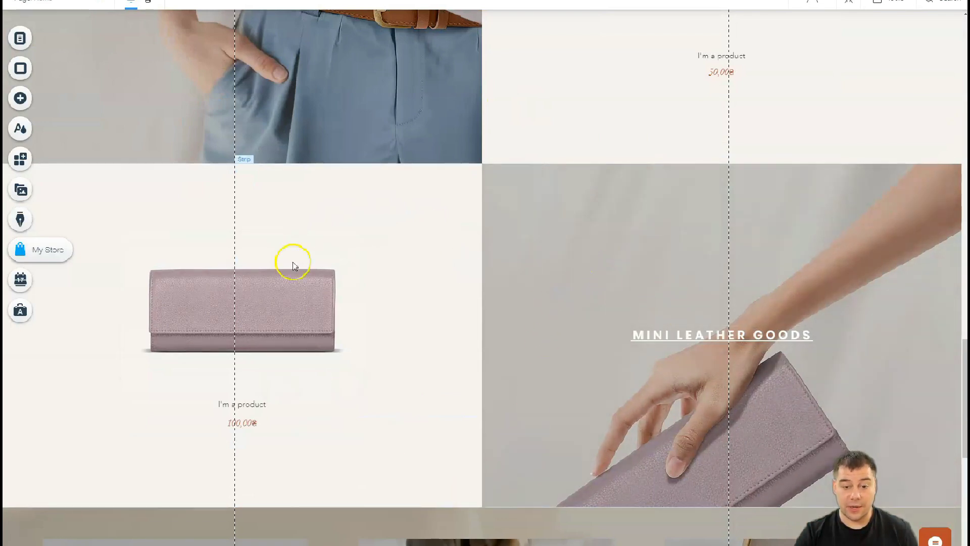
scroll(603, 424, down, 5)
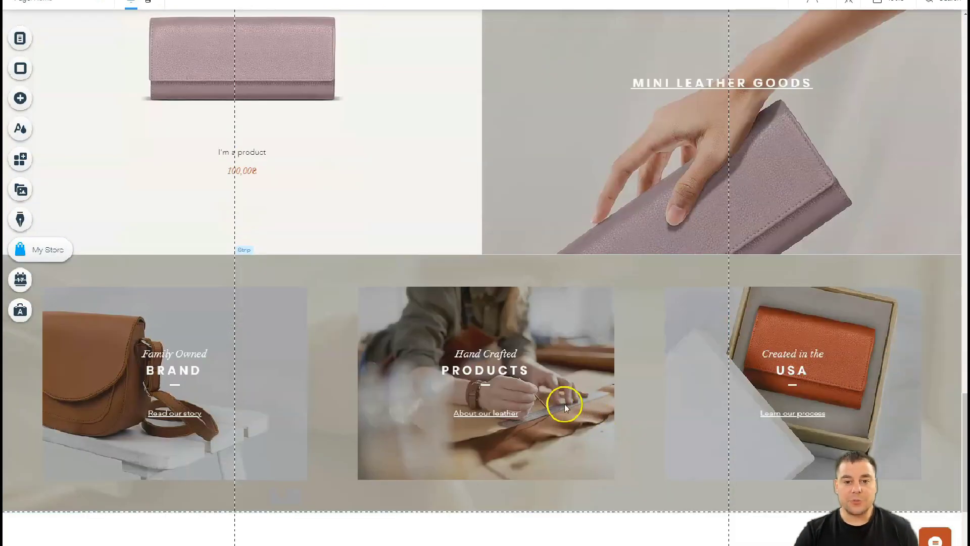
scroll(546, 385, down, 5)
scroll(537, 380, up, 6)
scroll(537, 380, up, 20)
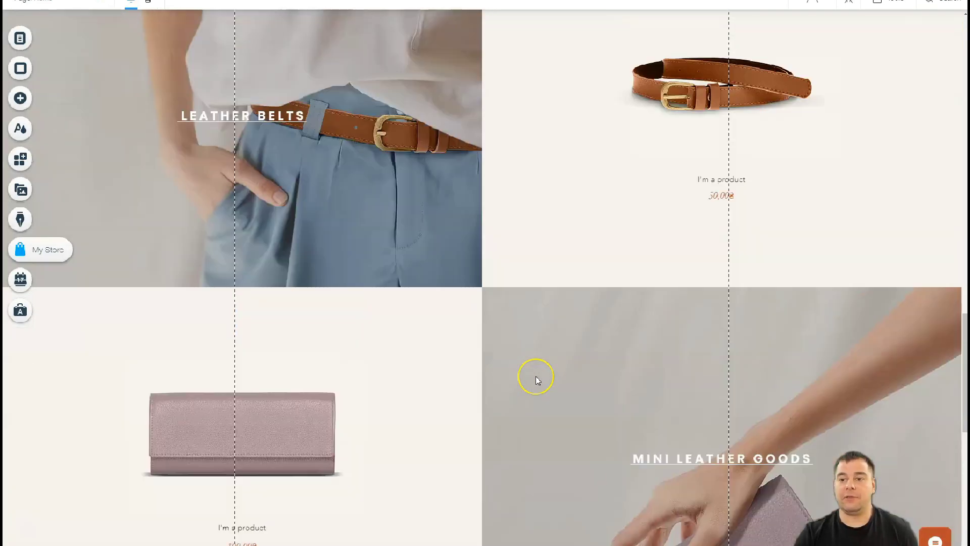
scroll(537, 380, up, 15)
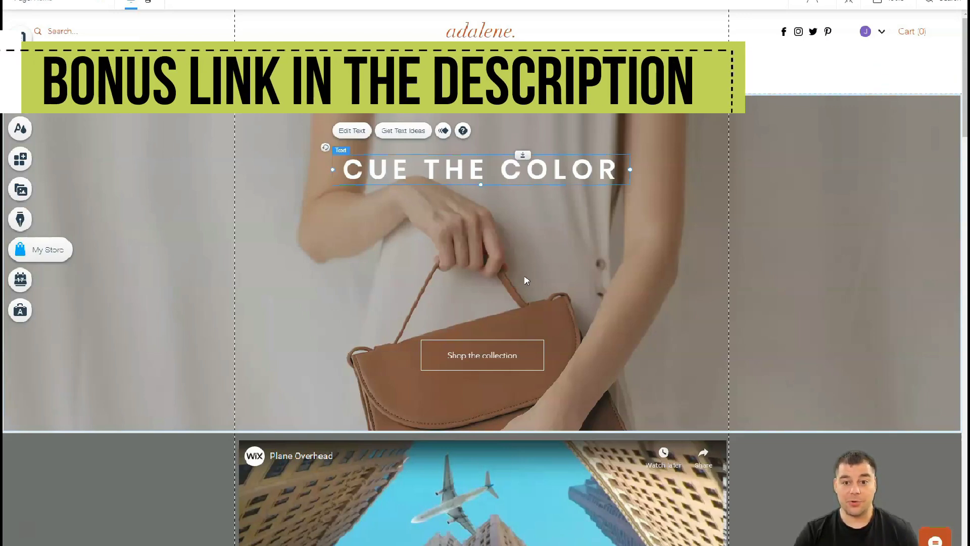
click(524, 281)
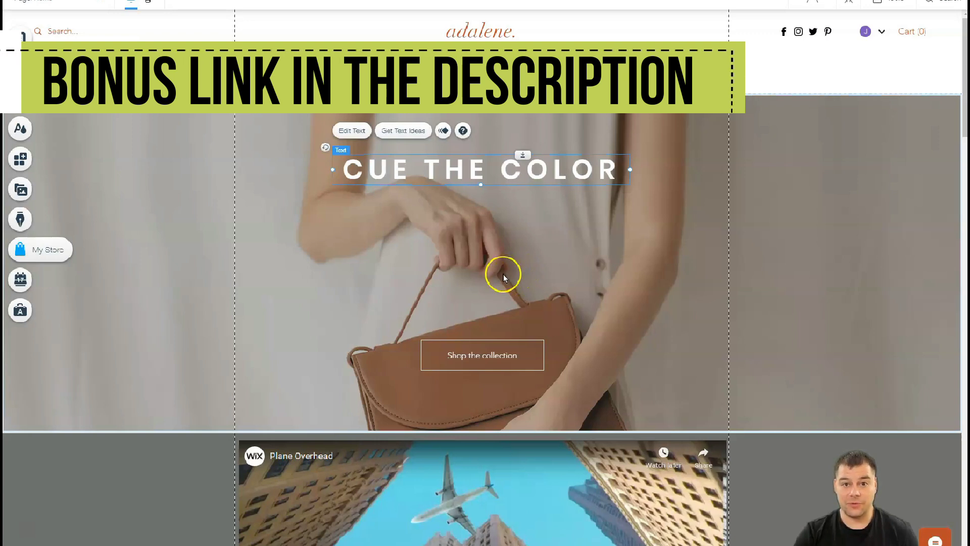